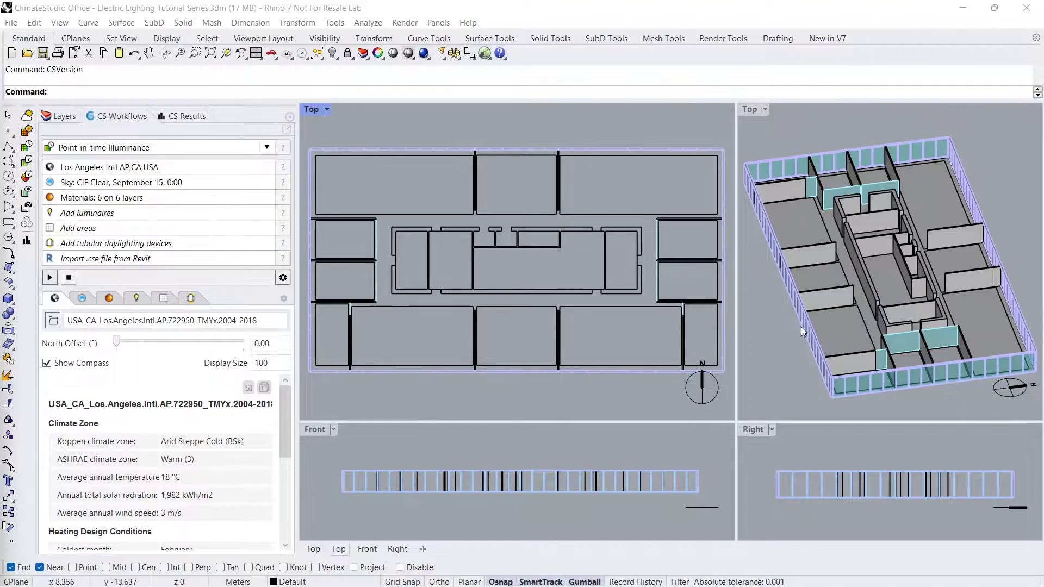
# Keep the Point-in-time Illuminance workflow and show its CIE Clear sky for September 15, 0:00
pyautogui.moveTo(801, 327); pyautogui.dragTo(787, 343, button='right')
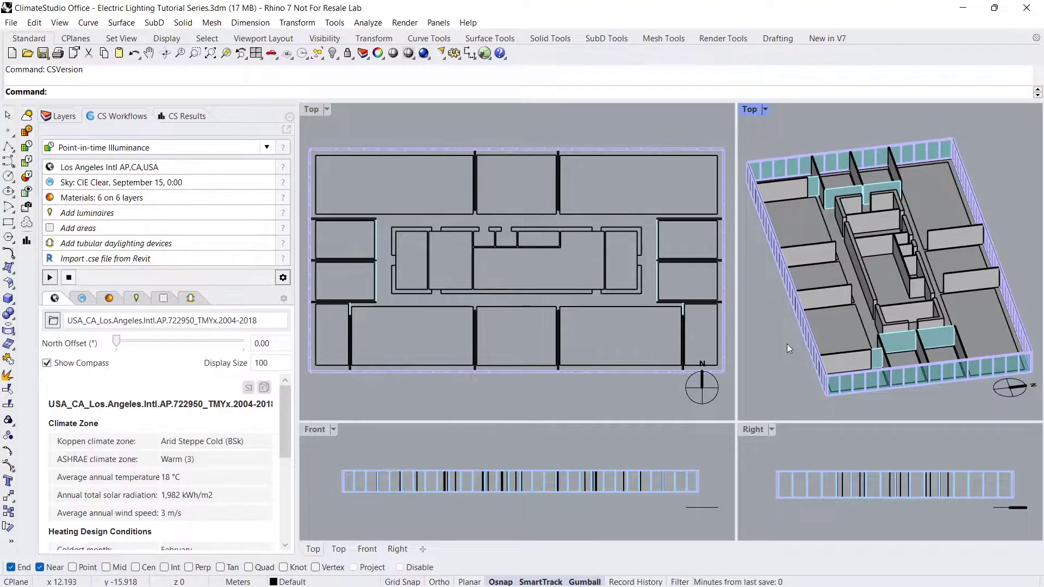
pyautogui.click(150, 148)
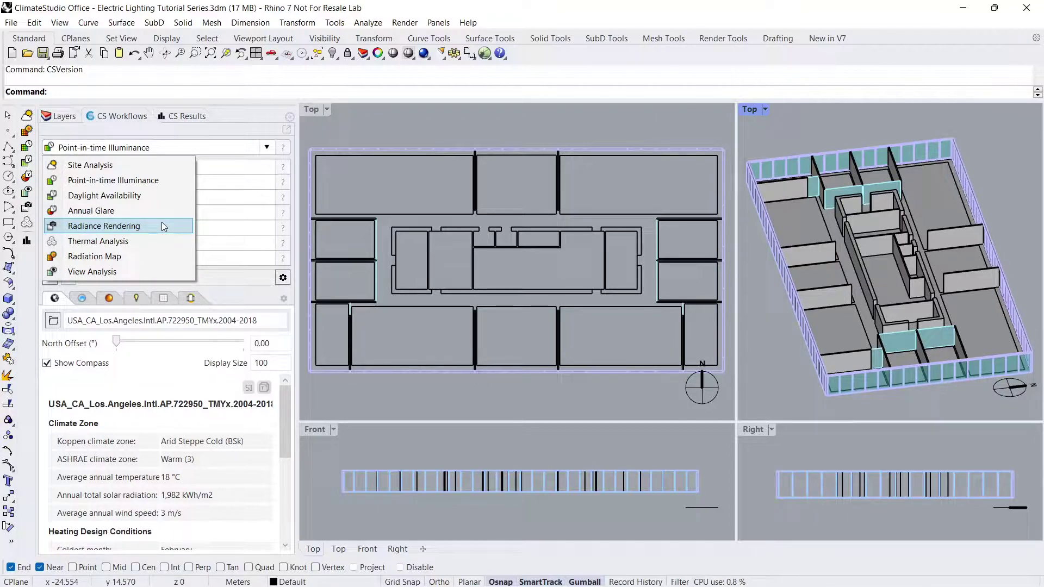
pyautogui.click(154, 179)
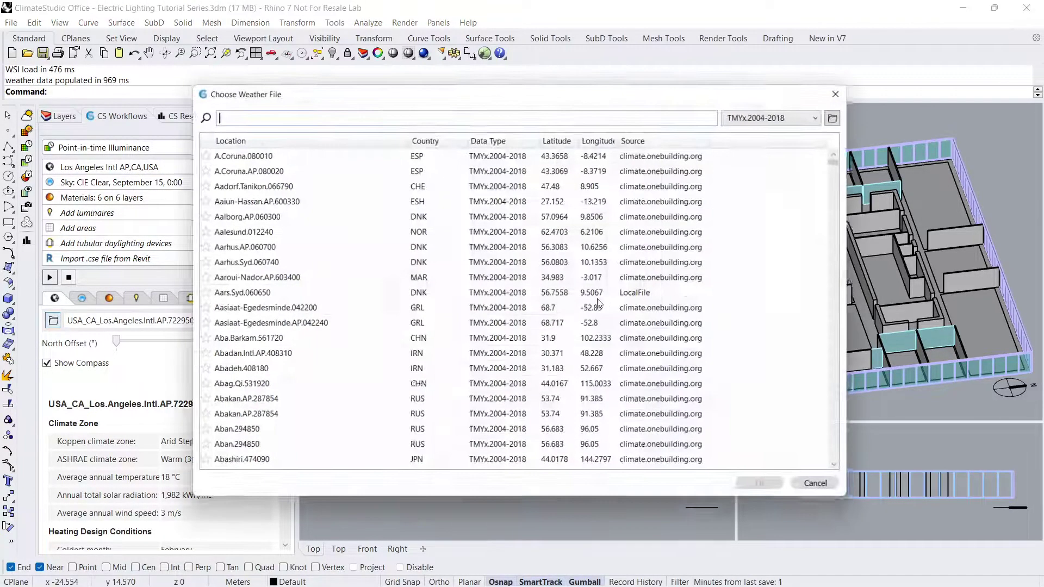
pyautogui.click(847, 83)
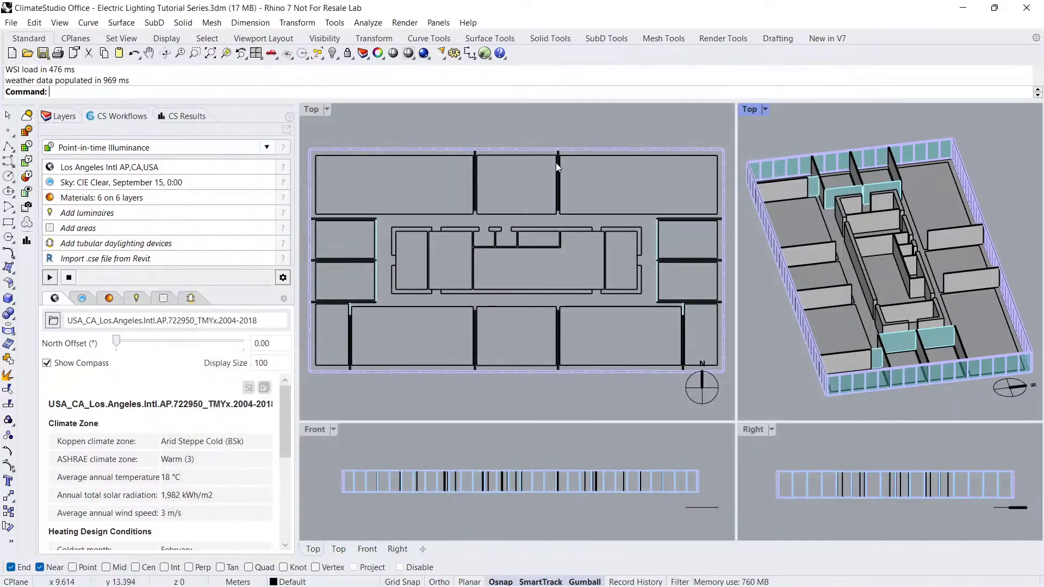
pyautogui.click(82, 299)
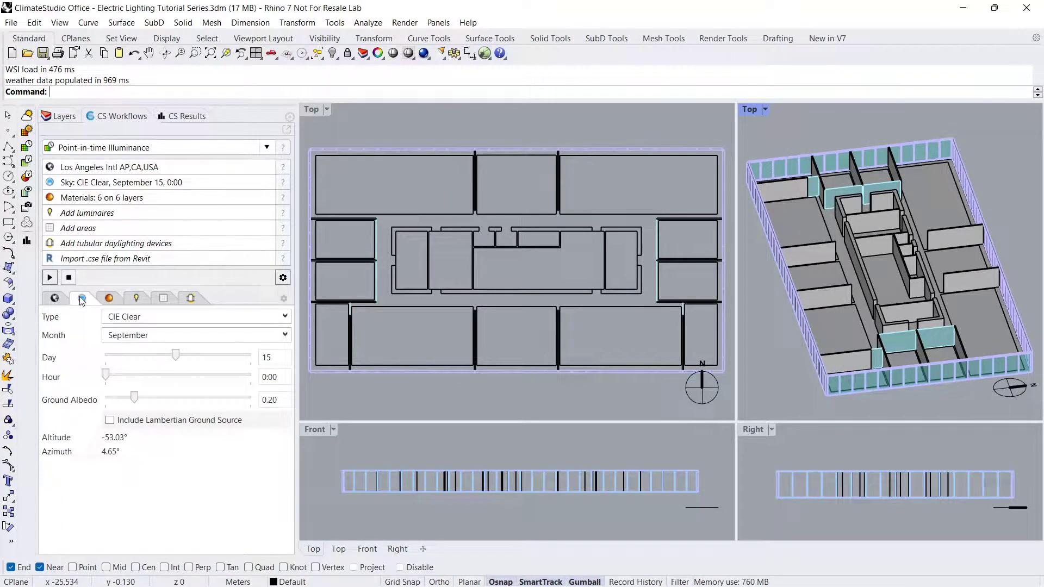
pyautogui.click(117, 320)
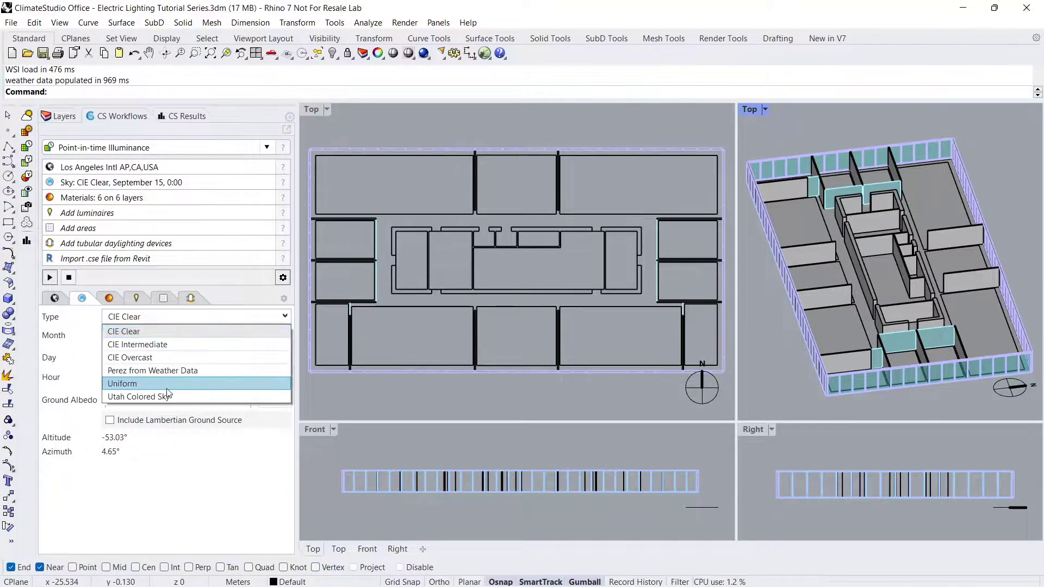
pyautogui.click(164, 331)
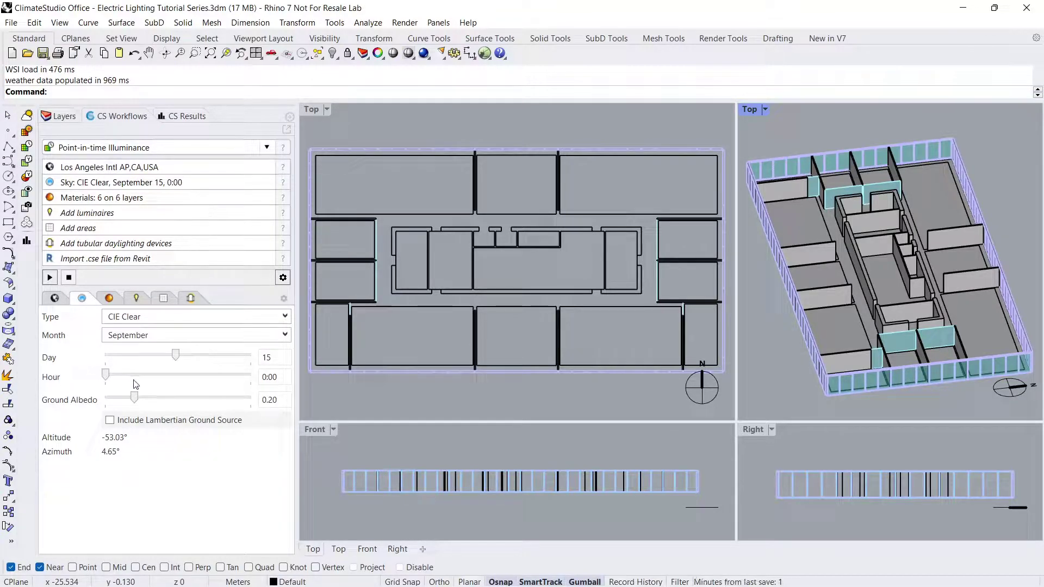
pyautogui.moveTo(283, 379); pyautogui.dragTo(263, 379)
pyautogui.click(283, 376)
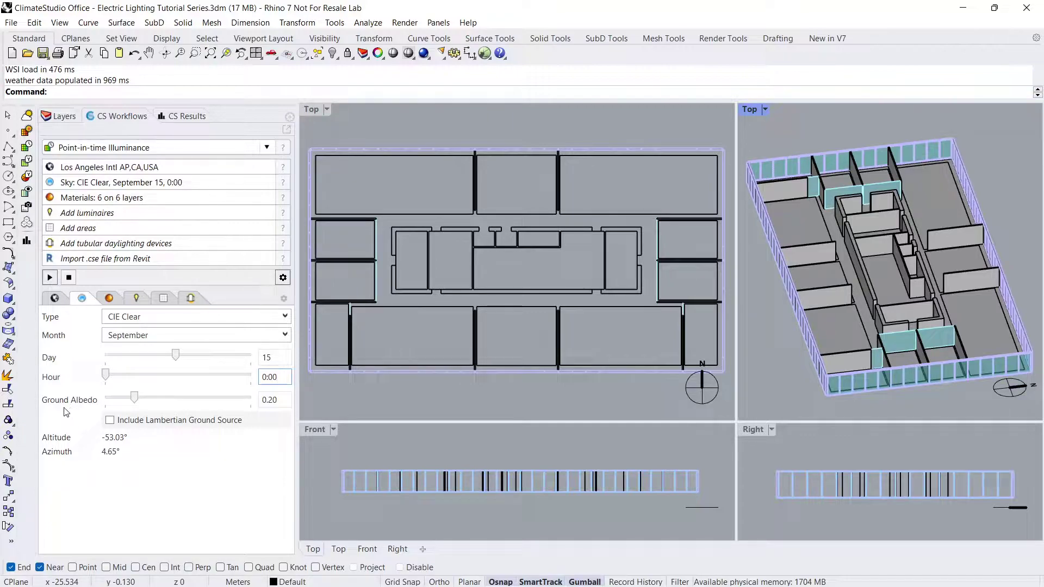
# Browse the FLOOR layer's material library, keep Floor LM83, and show the empty Areas list
pyautogui.click(109, 299)
pyautogui.click(156, 373)
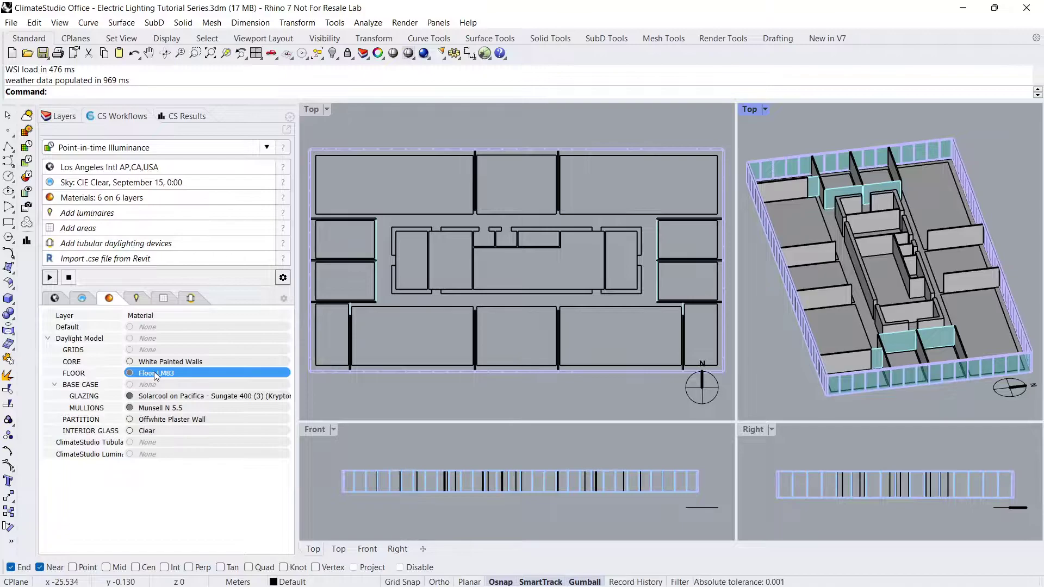
pyautogui.click(155, 371)
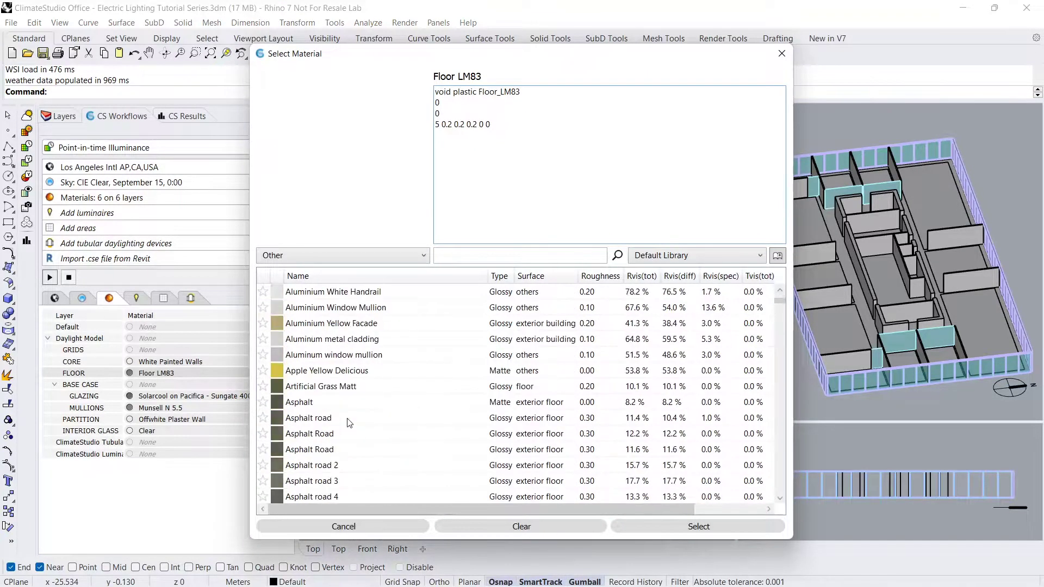
pyautogui.scroll(-1, 348, 422)
pyautogui.click(365, 418)
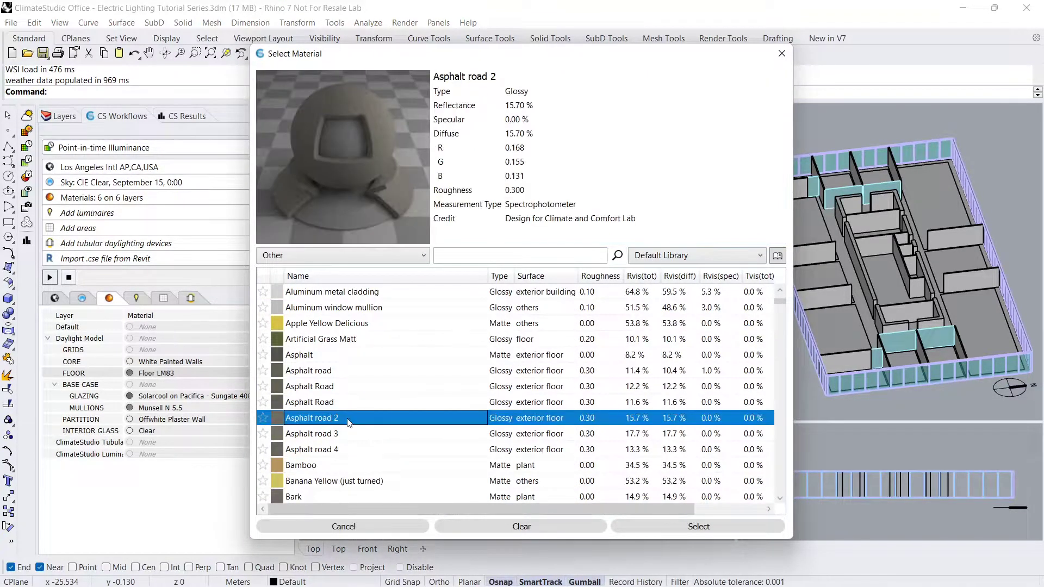
pyautogui.click(783, 53)
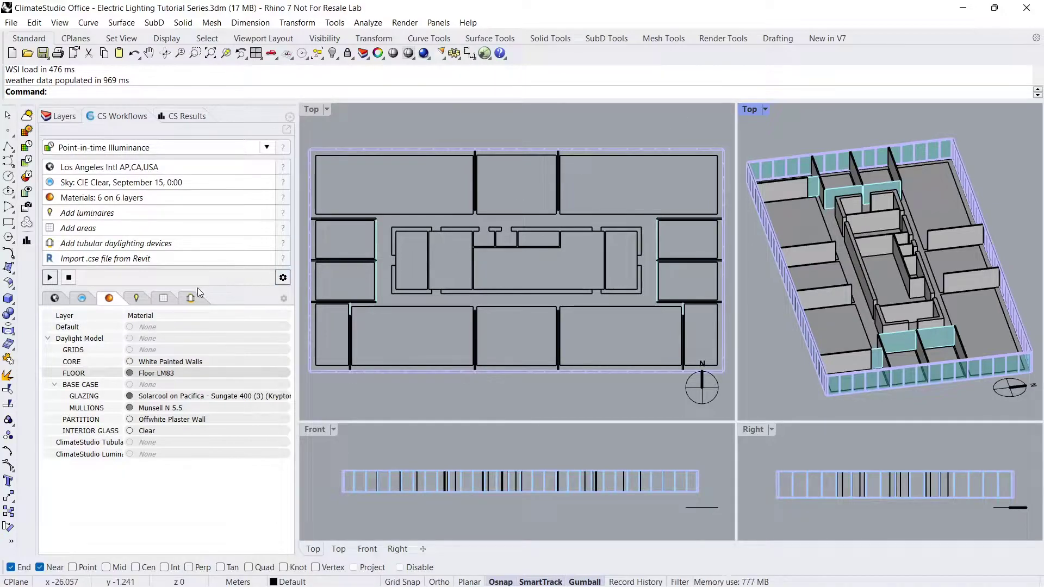
pyautogui.click(163, 298)
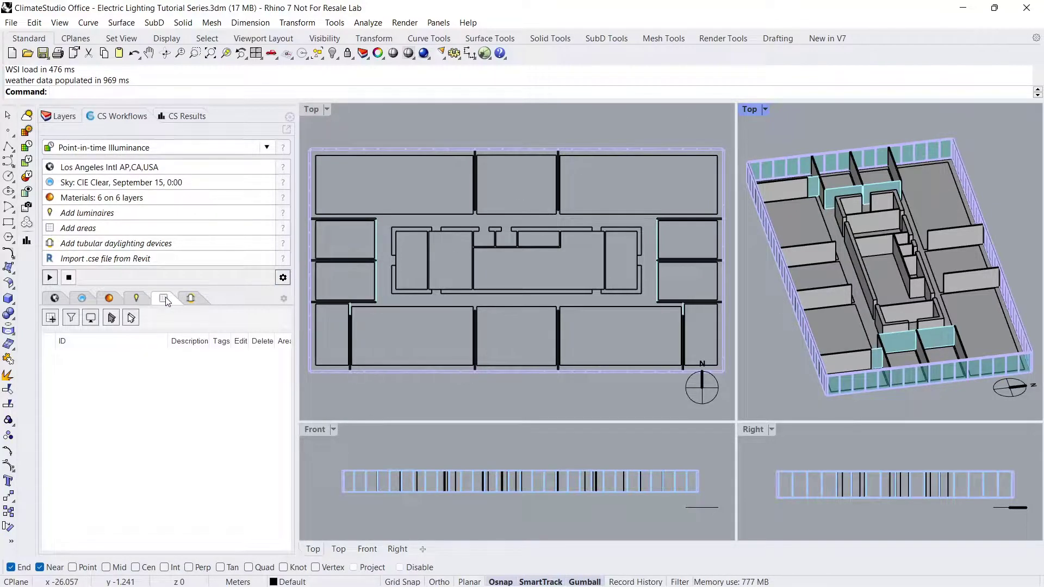
# Create three occupied areas from the NW, NE and SE room floors and widen the Description column
pyautogui.click(52, 316)
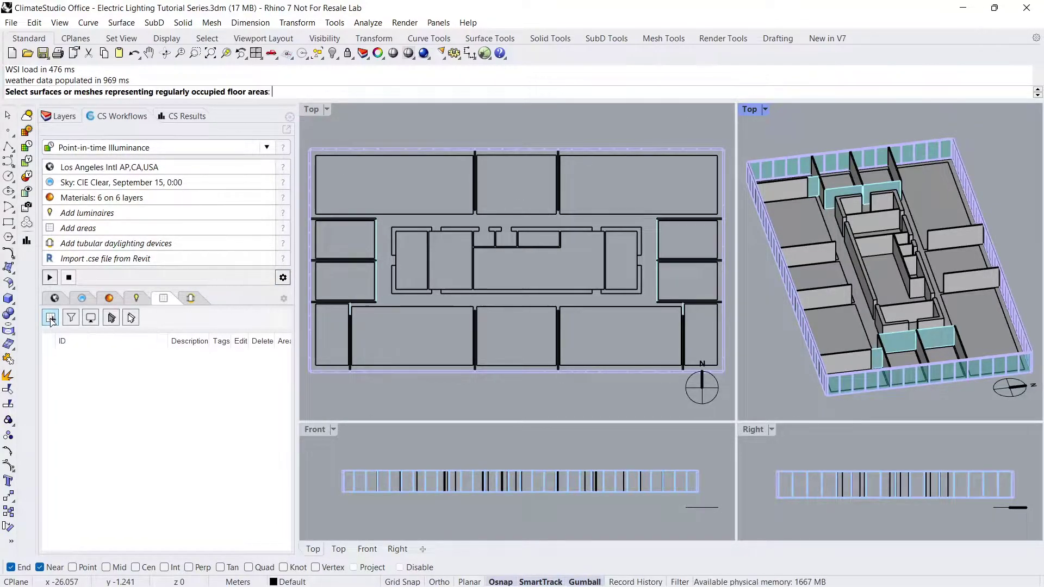
pyautogui.click(375, 158)
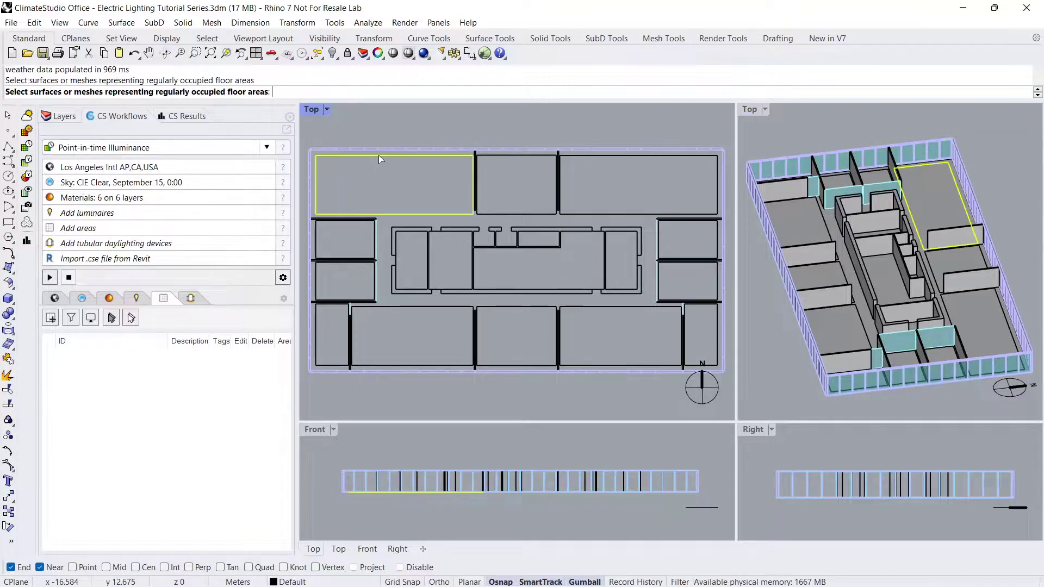
pyautogui.click(593, 157)
pyautogui.click(579, 308)
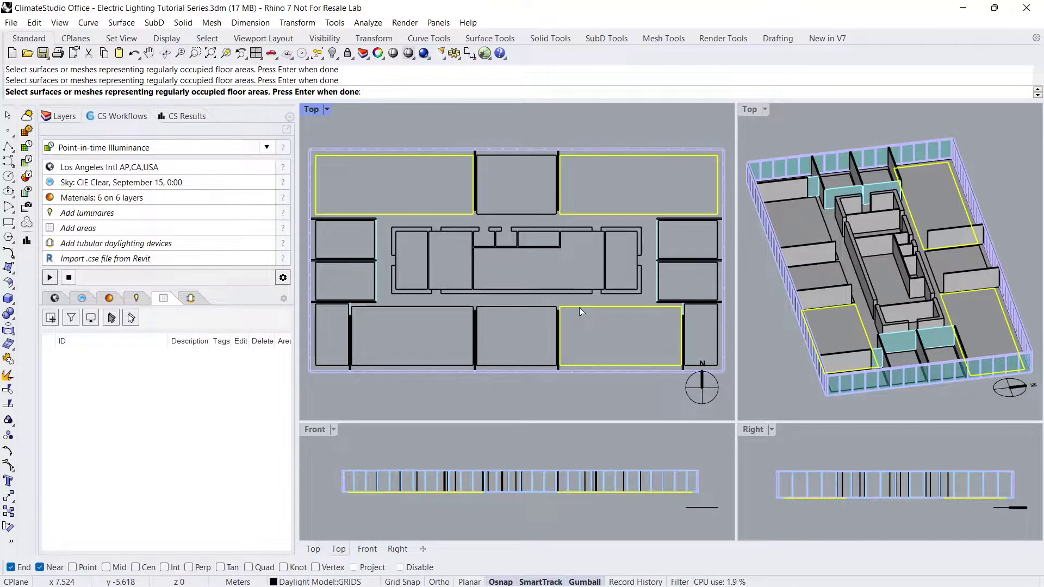
pyautogui.press('Return')
pyautogui.click(562, 436)
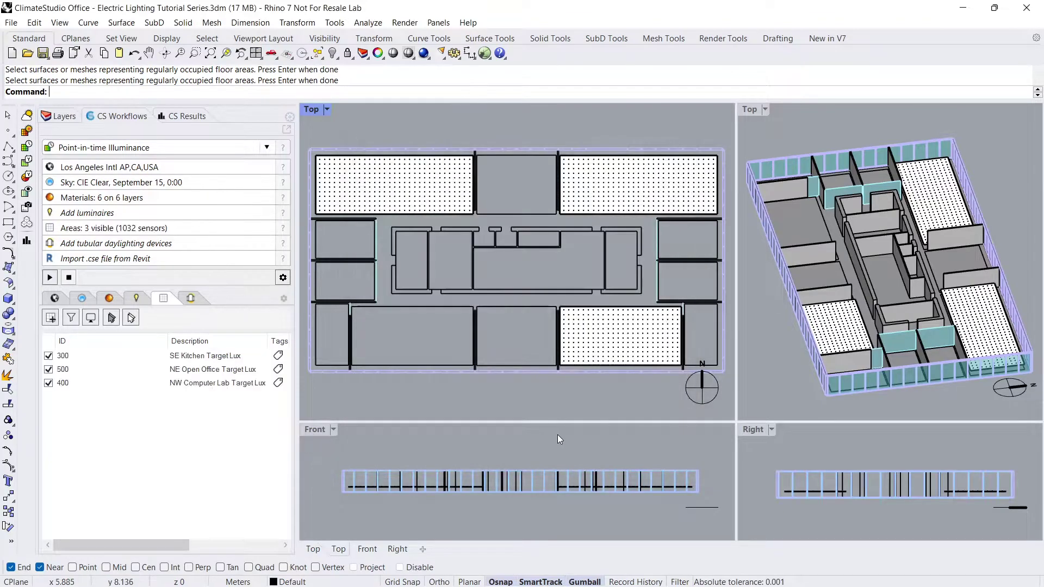
pyautogui.moveTo(168, 340); pyautogui.dragTo(96, 340)
pyautogui.moveTo(195, 340); pyautogui.dragTo(223, 340)
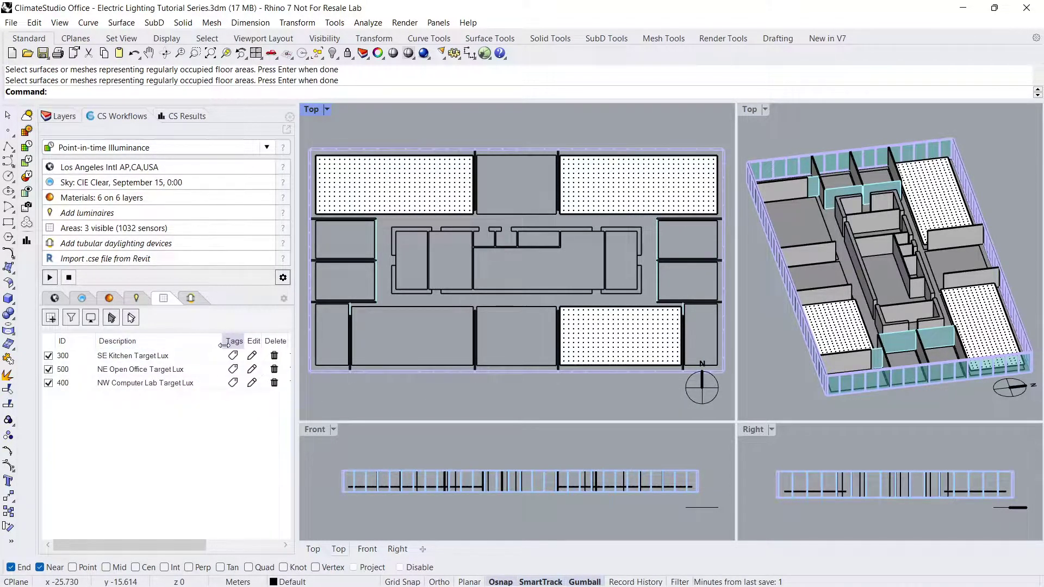
# Append target lux to descriptions: NW Computer Lab 400, NE Open Office 500, SE Kitchen 300
pyautogui.click(166, 384)
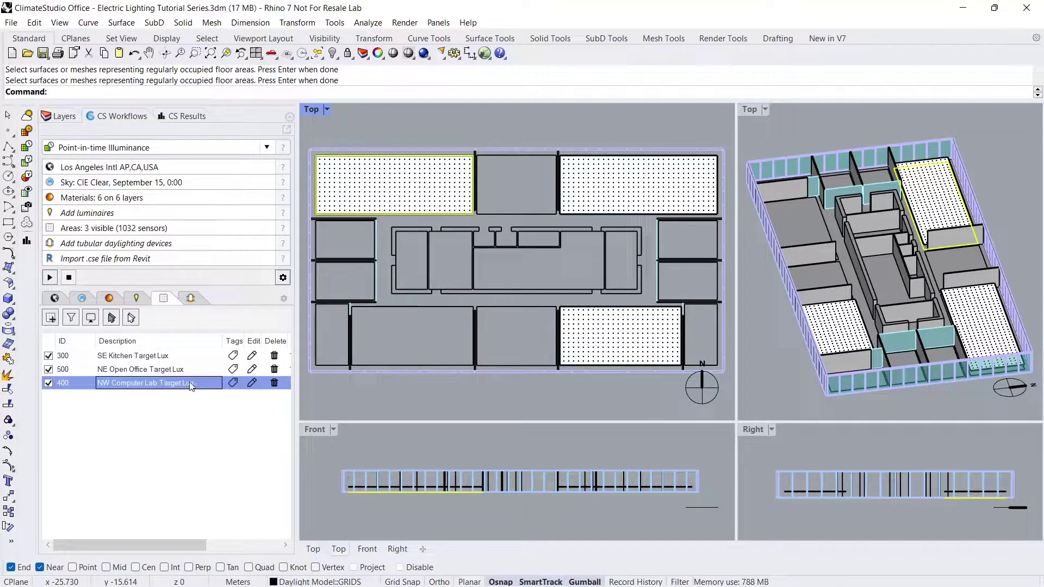
pyautogui.click(190, 385)
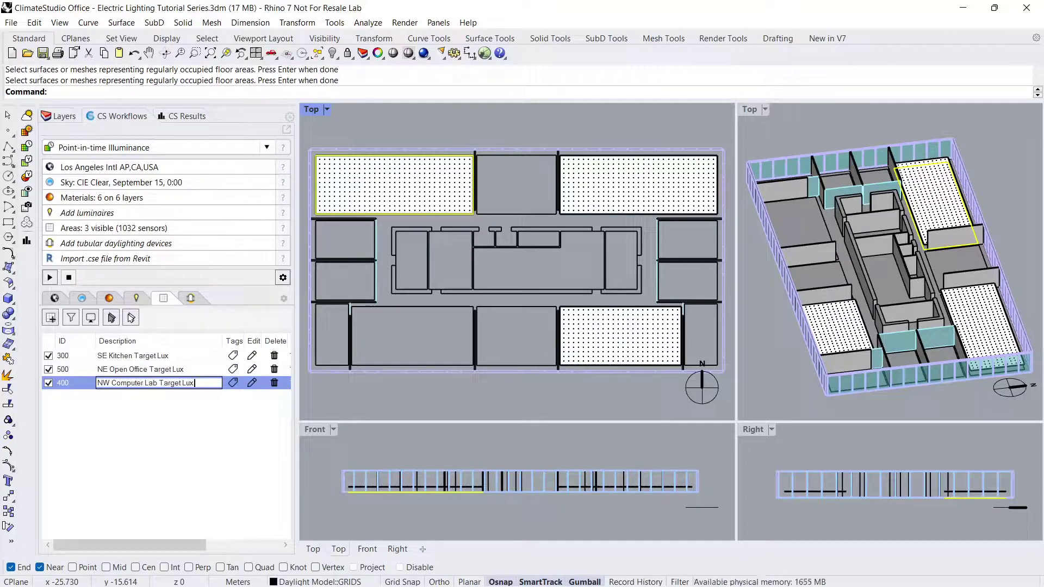
pyautogui.write('400')
pyautogui.click(187, 420)
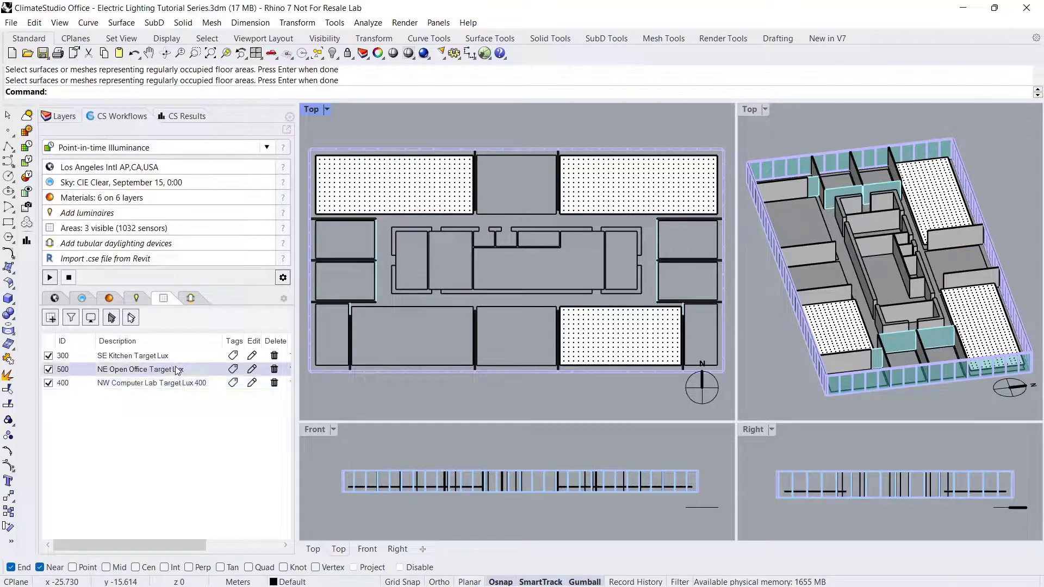
pyautogui.click(177, 370)
pyautogui.click(189, 369)
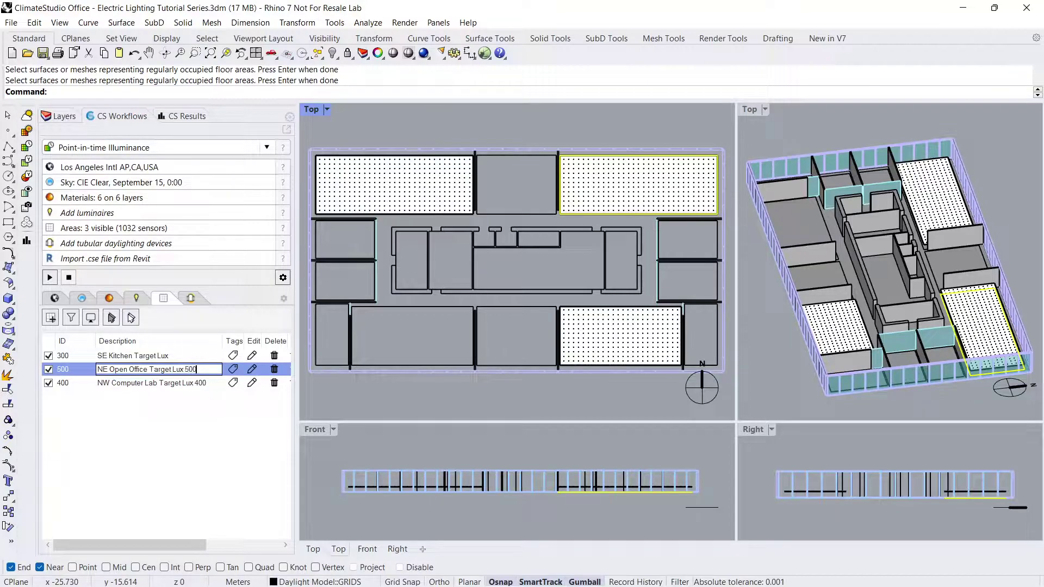
pyautogui.click(189, 419)
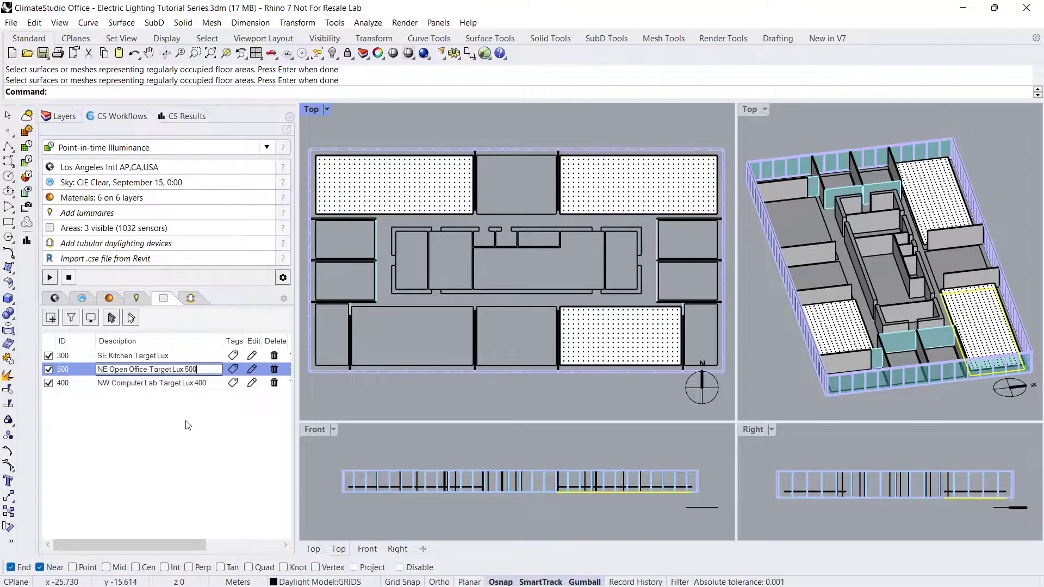
pyautogui.doubleClick(175, 354)
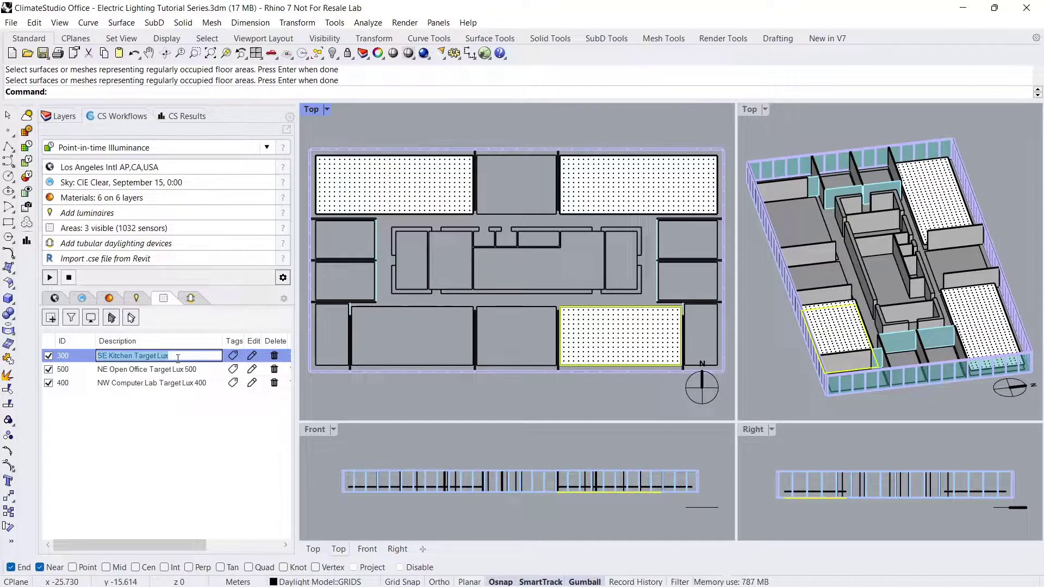
pyautogui.click(179, 356)
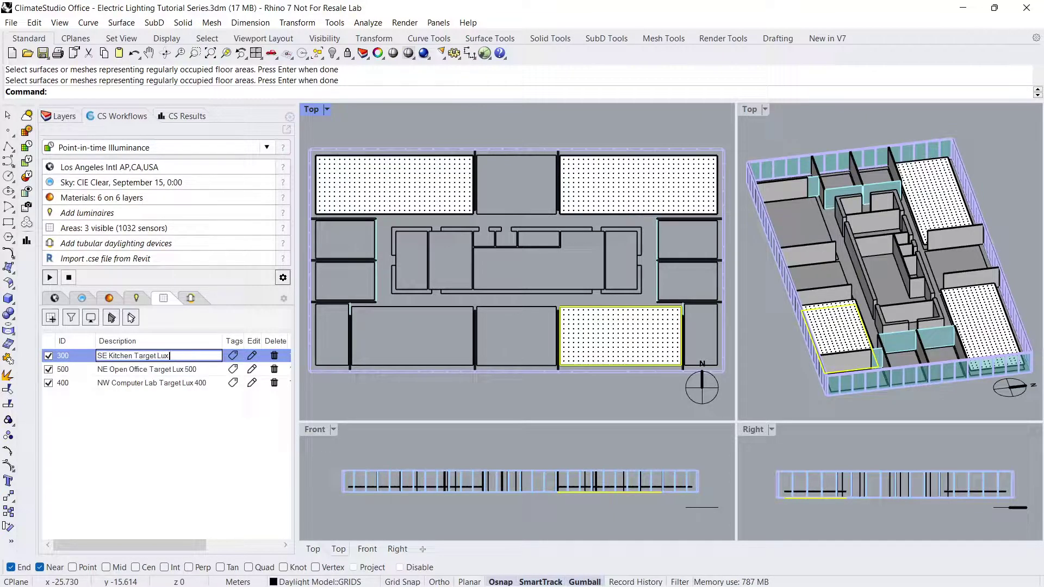
pyautogui.write('300')
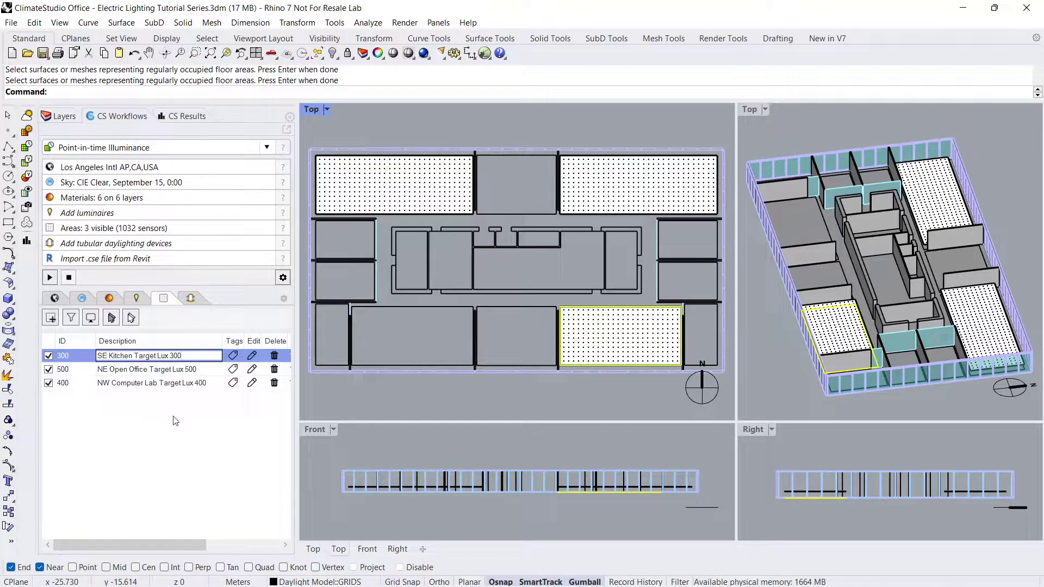
pyautogui.click(175, 420)
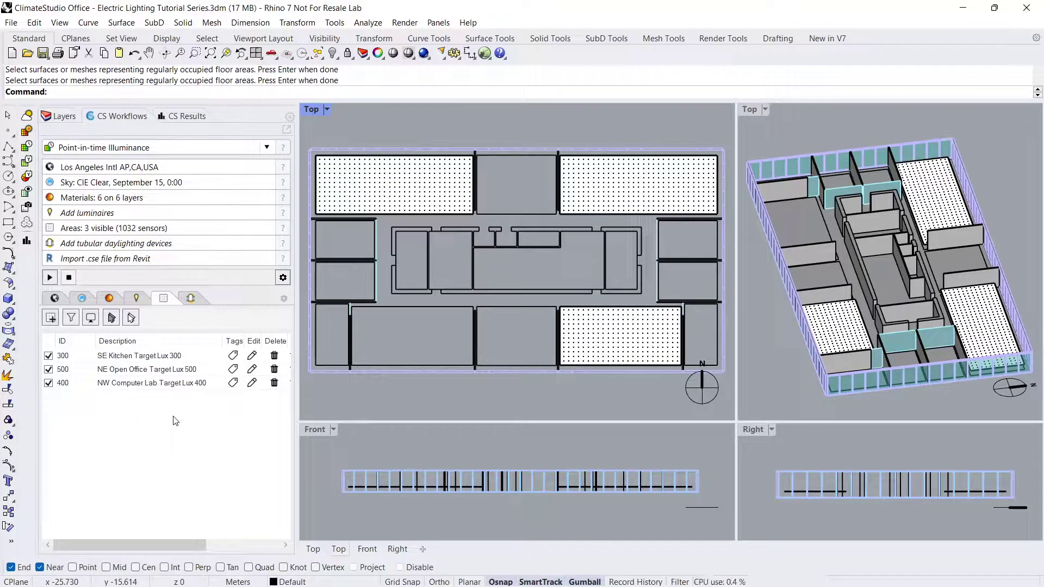
# Add a new luminaire using the Linear Troffer Lensed 2x4' 64W IES file
pyautogui.click(137, 298)
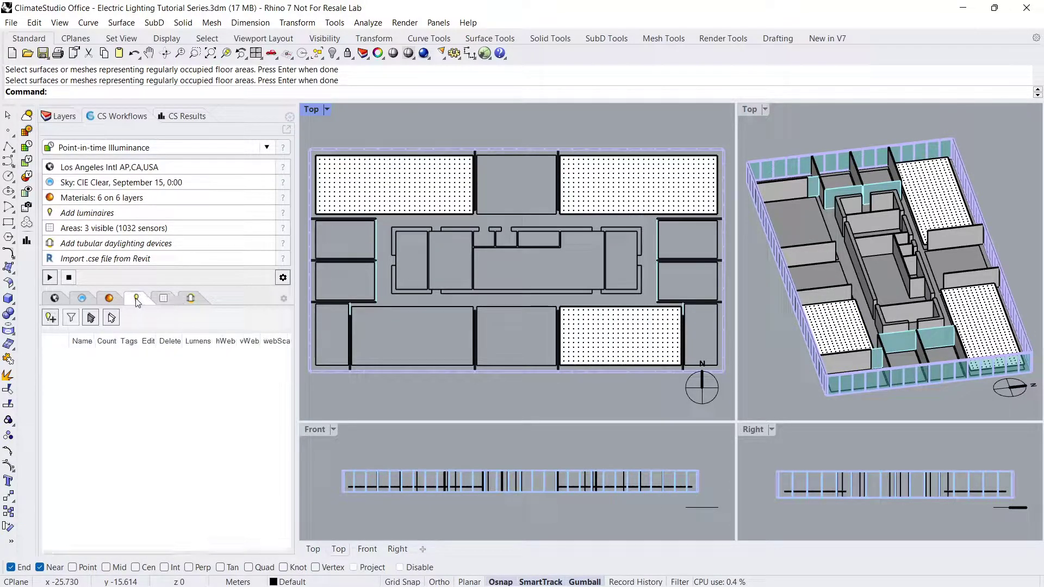
pyautogui.click(51, 318)
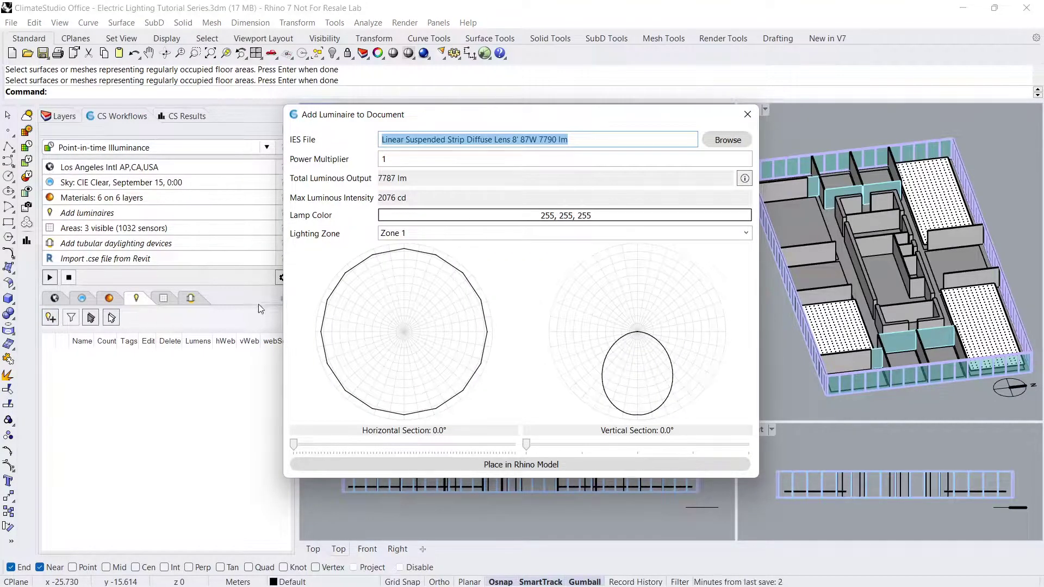
pyautogui.click(735, 142)
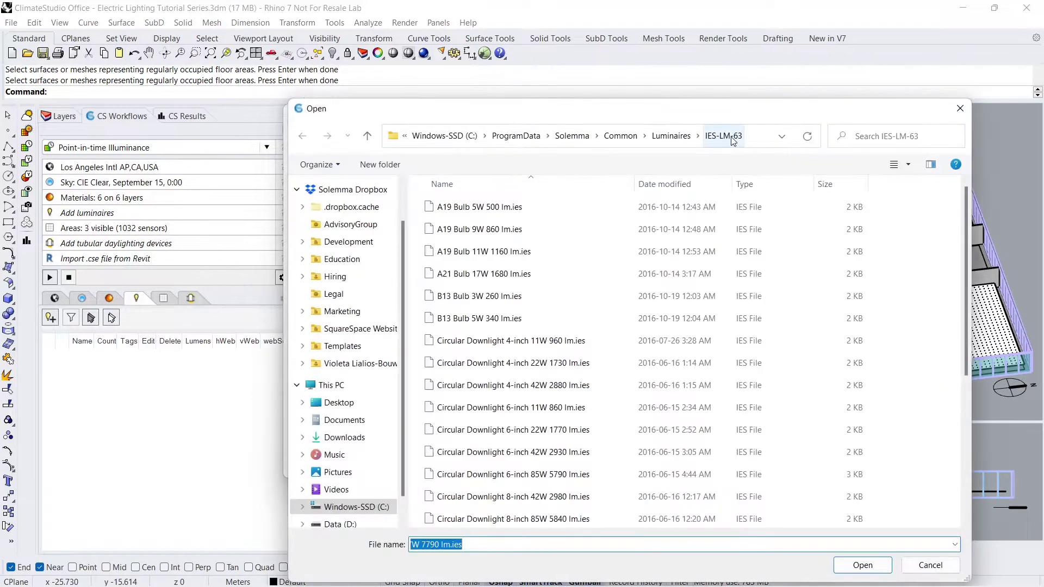
pyautogui.scroll(-4, 555, 264)
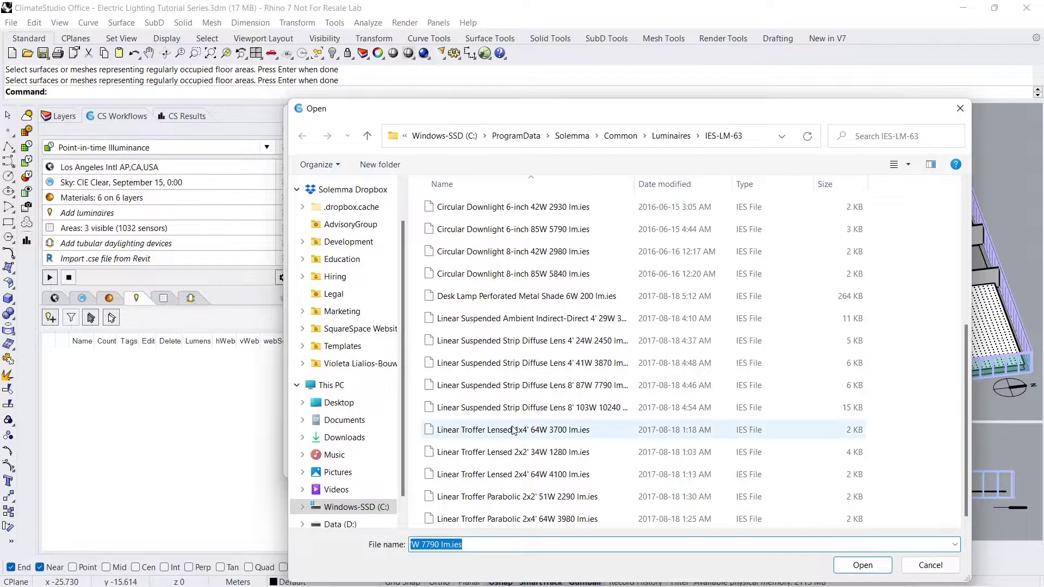
pyautogui.click(506, 474)
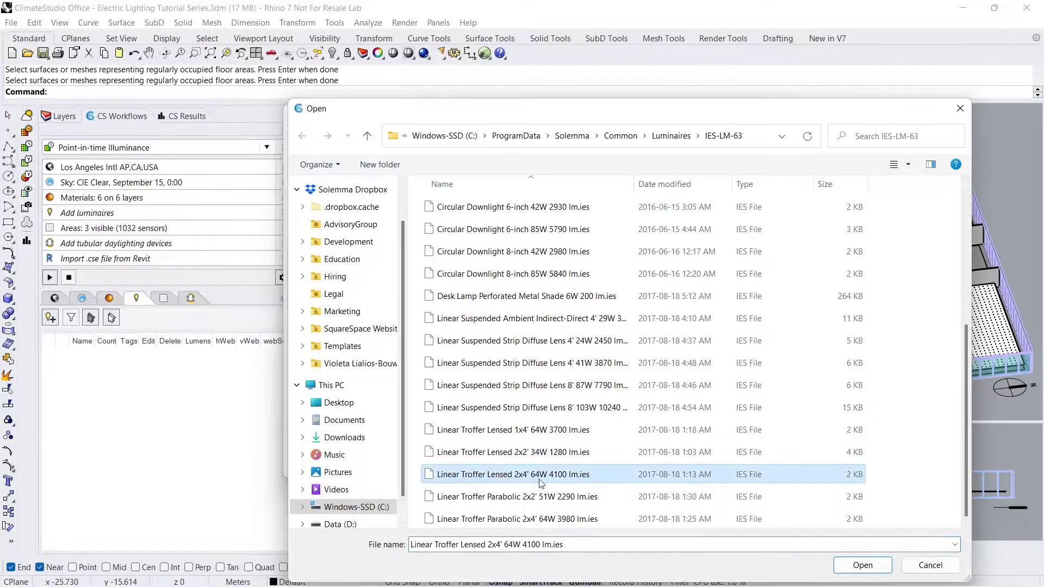
pyautogui.click(856, 566)
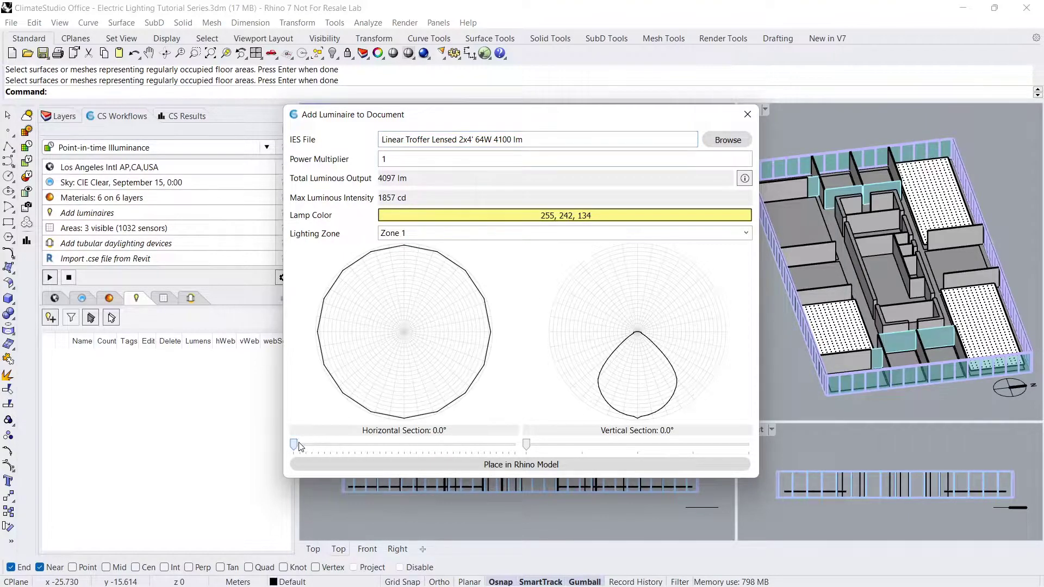
# Inspect the distribution plot, power multiplier and RGB lamp colour, leaving them unchanged
pyautogui.moveTo(294, 444); pyautogui.dragTo(268, 452)
pyautogui.moveTo(526, 445)
pyautogui.mouseDown()
pyautogui.moveTo(579, 446)
pyautogui.moveTo(526, 447)
pyautogui.mouseUp()
pyautogui.click(395, 160)
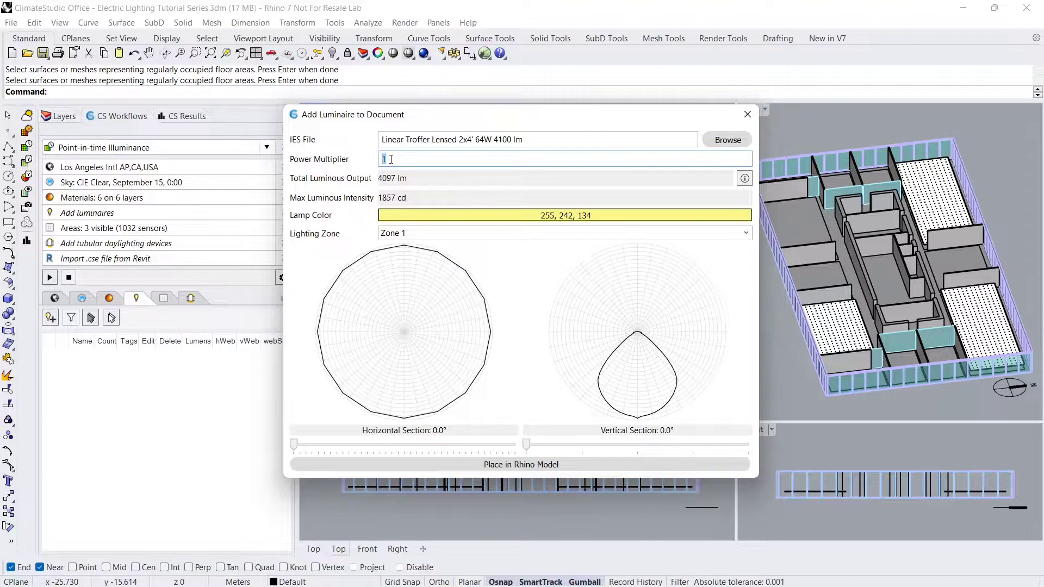
pyautogui.click(435, 214)
pyautogui.click(462, 248)
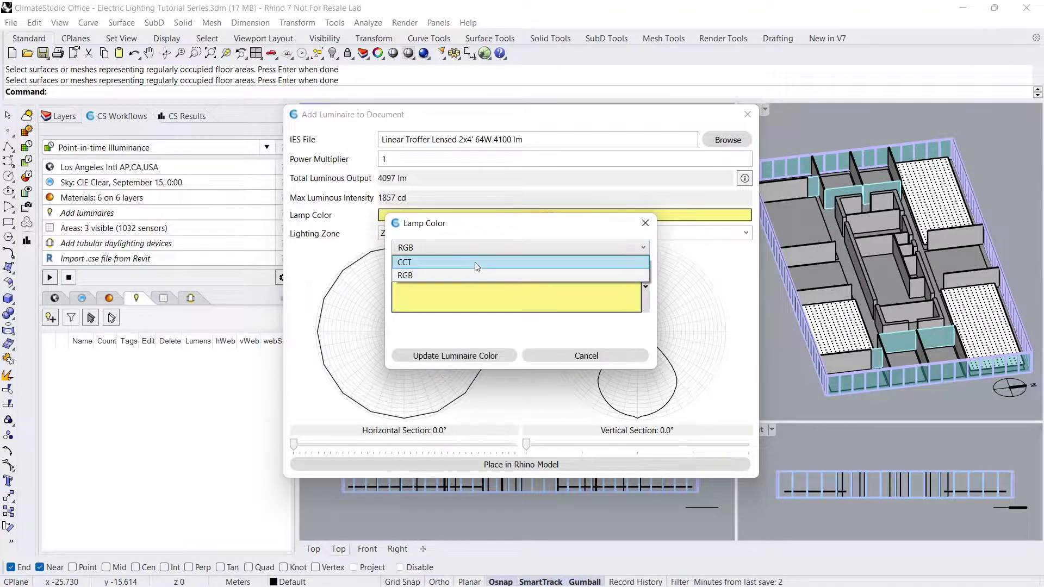
pyautogui.click(651, 225)
pyautogui.click(646, 224)
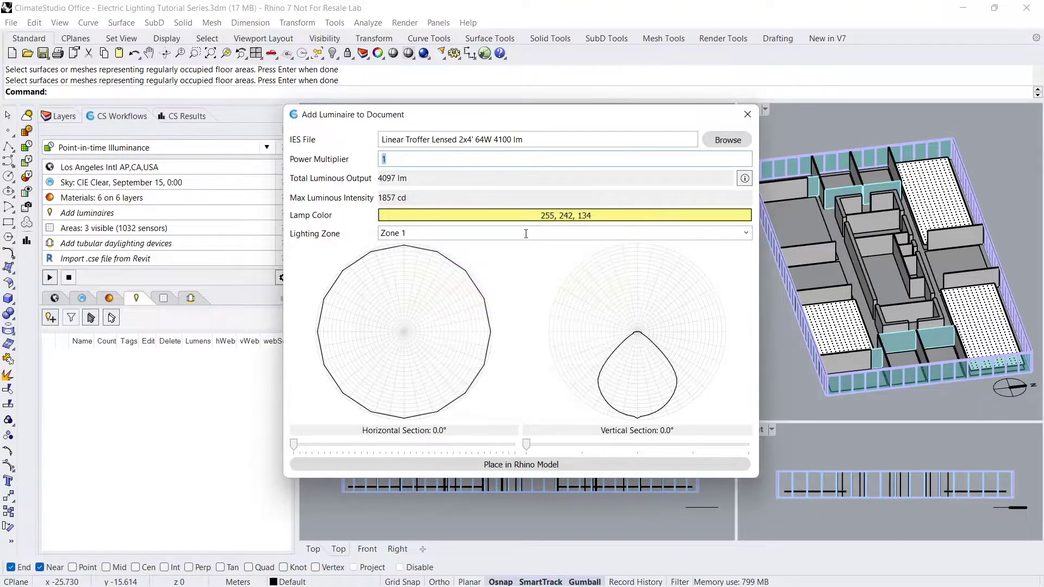
# Rename the lighting zone to 'Zone A - NW Computer Lab' and start placing the luminaire
pyautogui.click(416, 233)
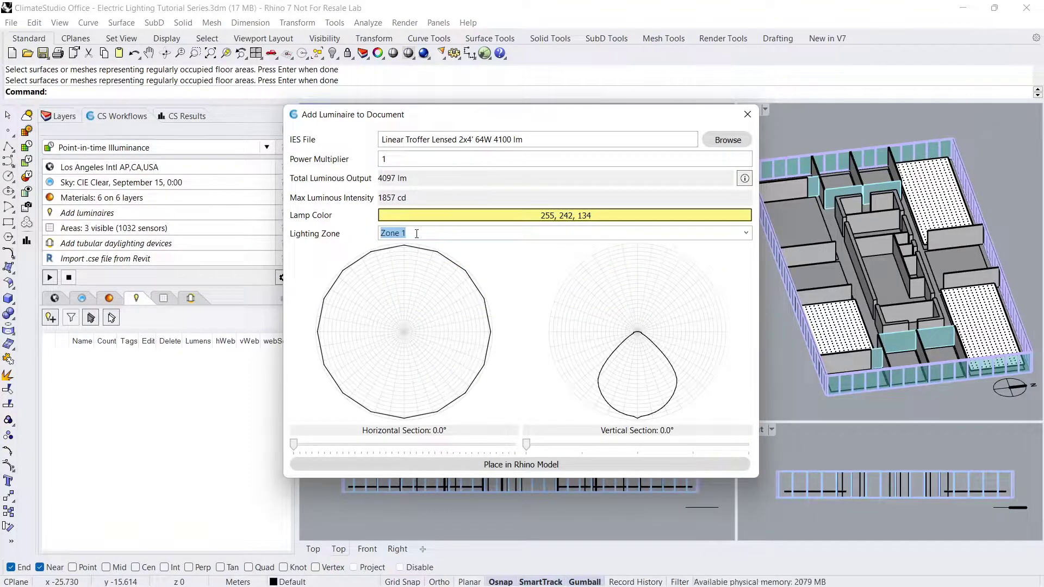
pyautogui.doubleClick(417, 233)
pyautogui.write('A - NW Computer Lab')
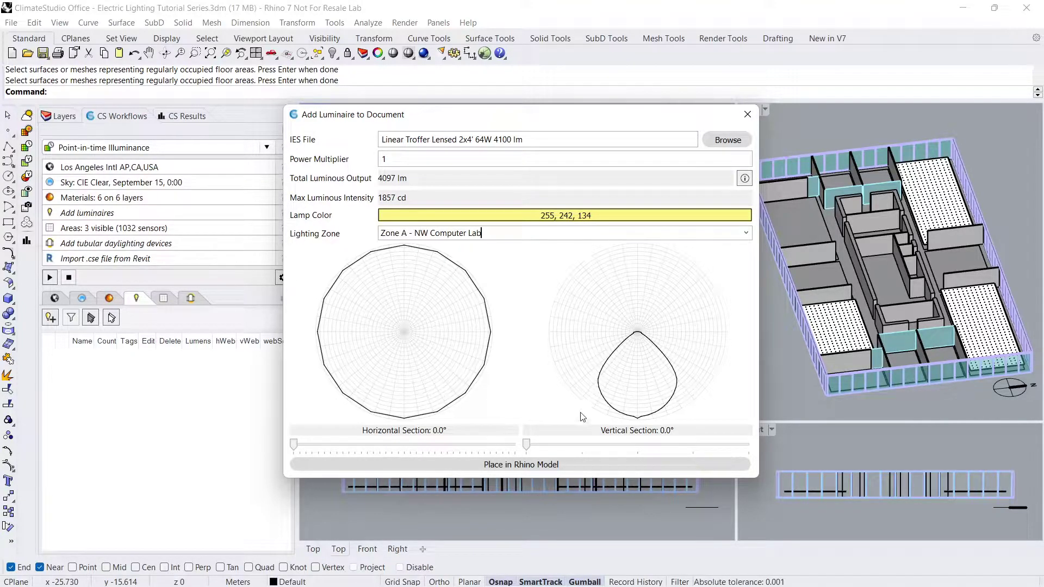
pyautogui.click(538, 462)
# Drop the luminaire at the NW Computer Lab corner in the Top view
pyautogui.scroll(2, 448, 263)
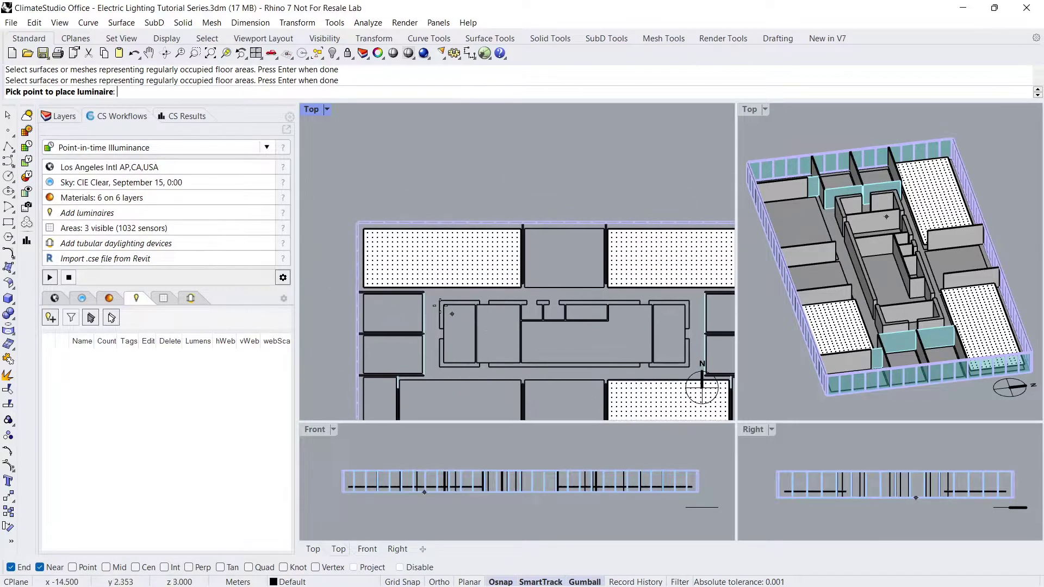
pyautogui.scroll(5, 373, 277)
pyautogui.click(361, 277)
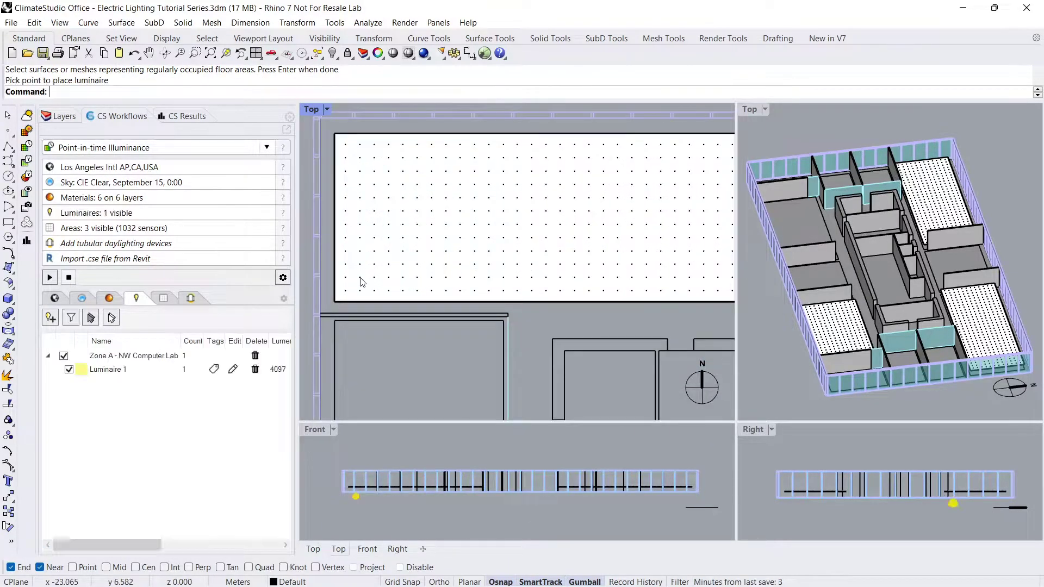
pyautogui.scroll(-2, 360, 500)
pyautogui.scroll(4, 361, 500)
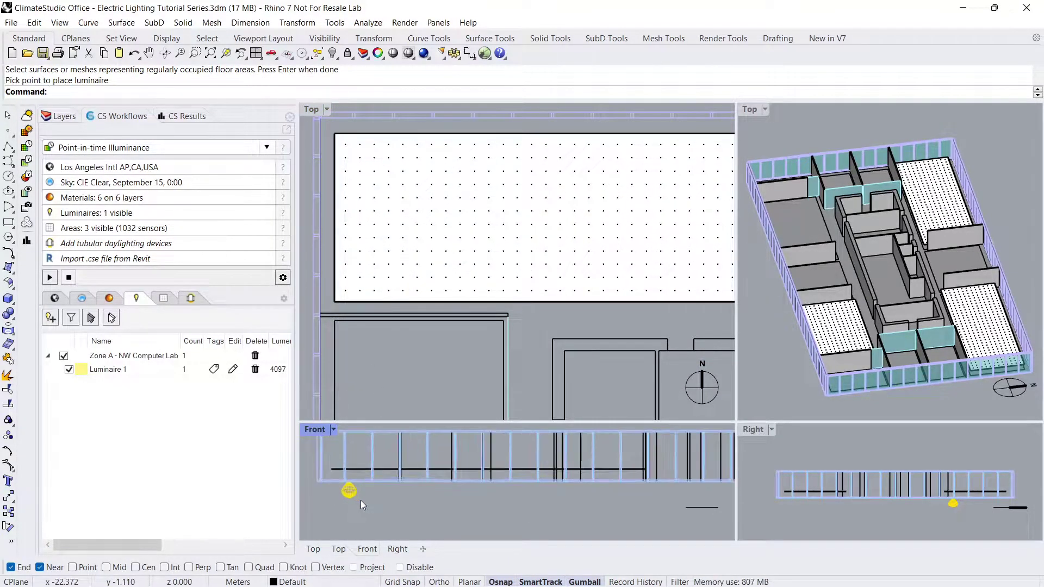
# Enlarge the Front view and select the luminaire block among overlapping objects
pyautogui.click(399, 380)
pyautogui.moveTo(399, 381); pyautogui.dragTo(399, 381)
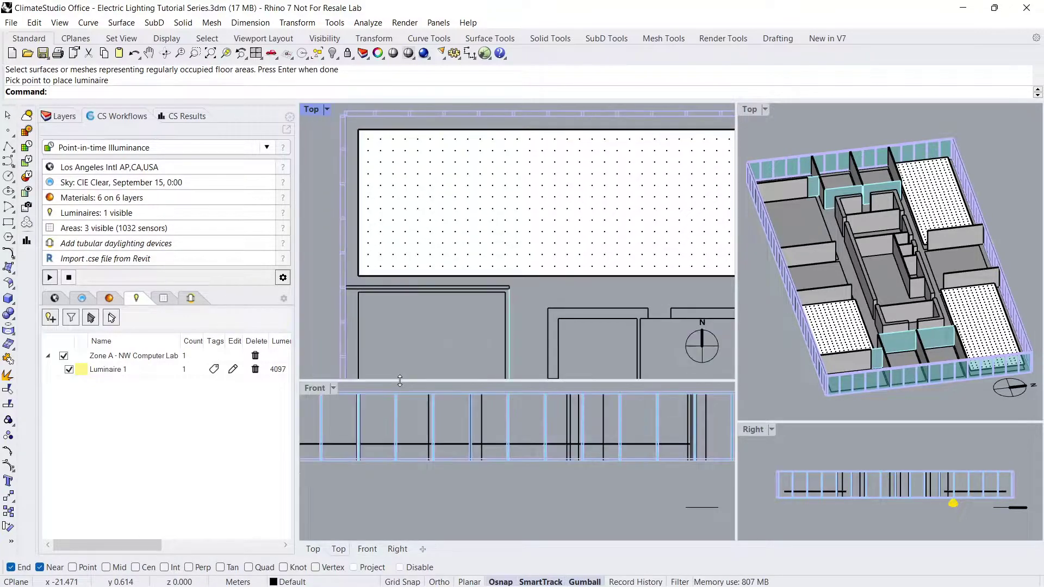
pyautogui.scroll(-2, 353, 470)
pyautogui.scroll(3, 349, 482)
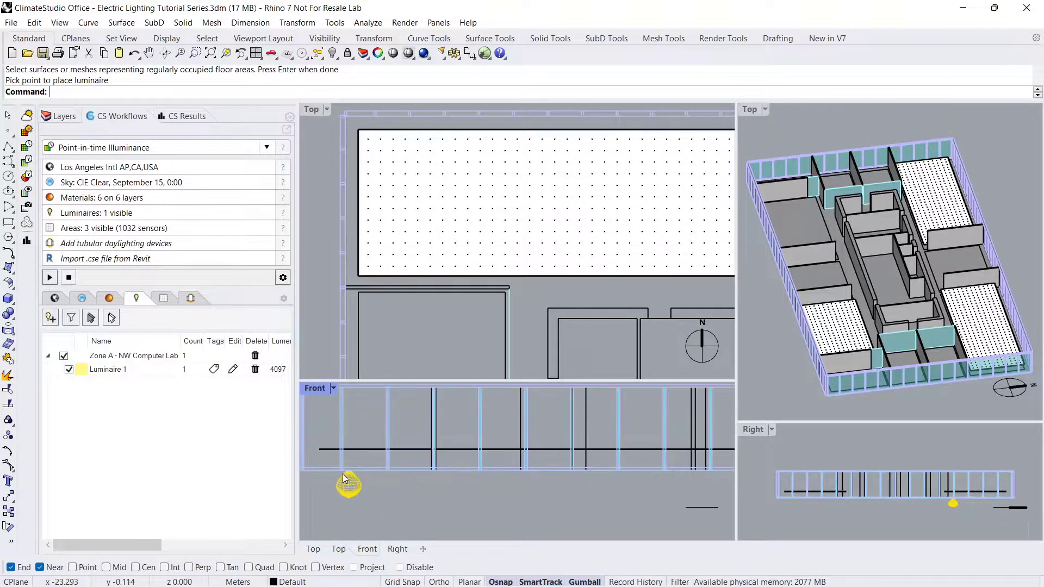
pyautogui.click(349, 482)
pyautogui.click(390, 512)
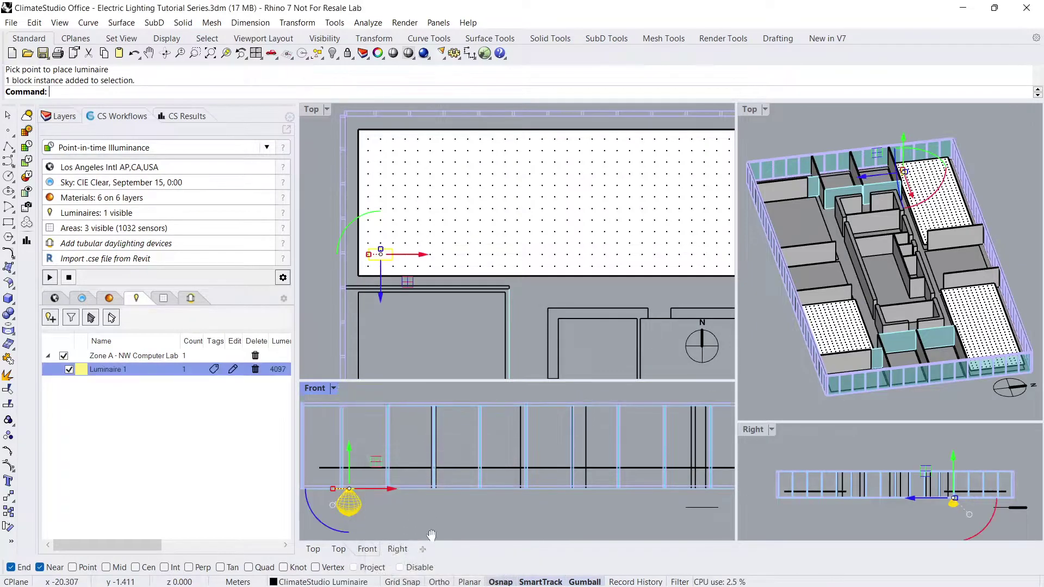
# Drag the luminaire up above the floor with the gumball's Z arrow
pyautogui.moveTo(357, 446); pyautogui.dragTo(356, 474, button='right')
pyautogui.moveTo(357, 474); pyautogui.dragTo(354, 406)
pyautogui.scroll(5, 354, 424)
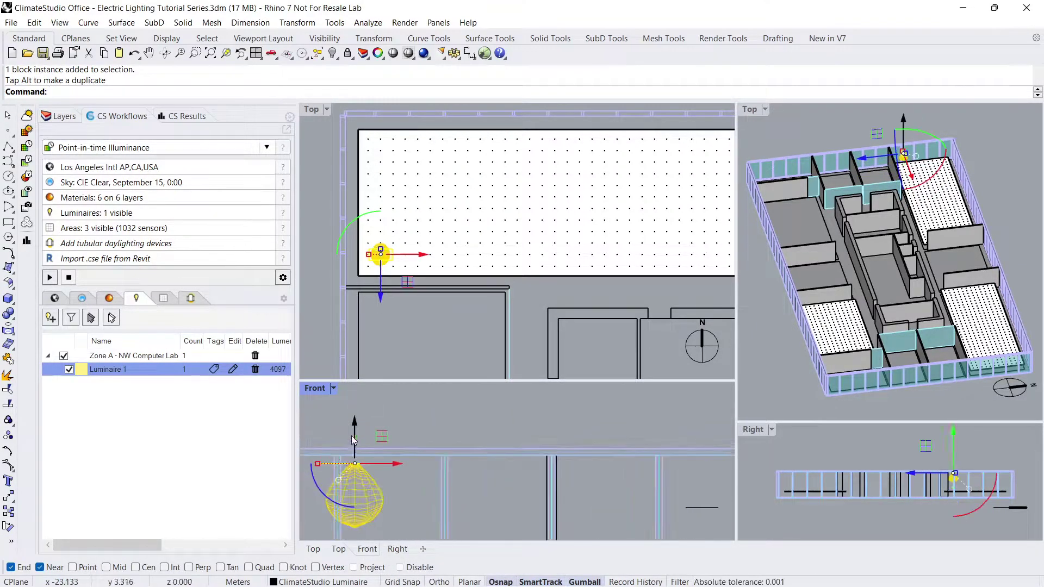
pyautogui.moveTo(356, 479); pyautogui.dragTo(357, 436)
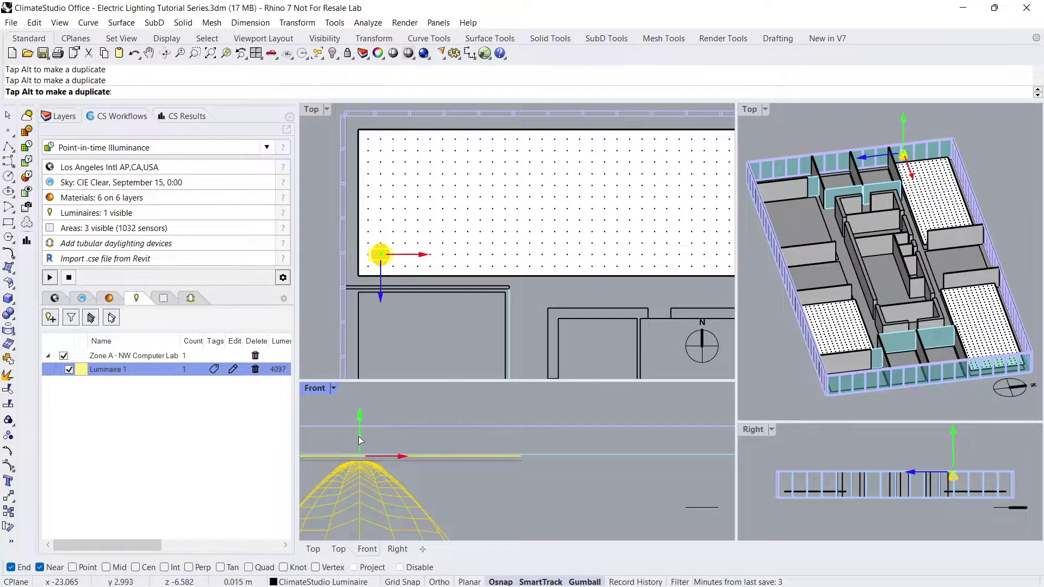
pyautogui.scroll(-3, 358, 436)
pyautogui.click(494, 510)
pyautogui.click(442, 487)
pyautogui.scroll(-3, 540, 286)
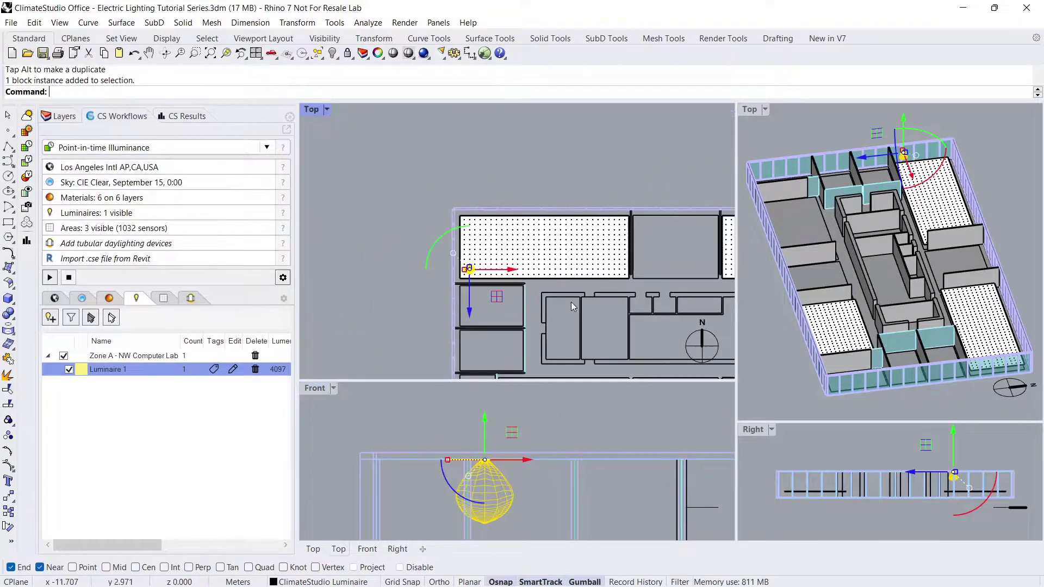
pyautogui.scroll(3, 408, 227)
pyautogui.scroll(-2, 407, 226)
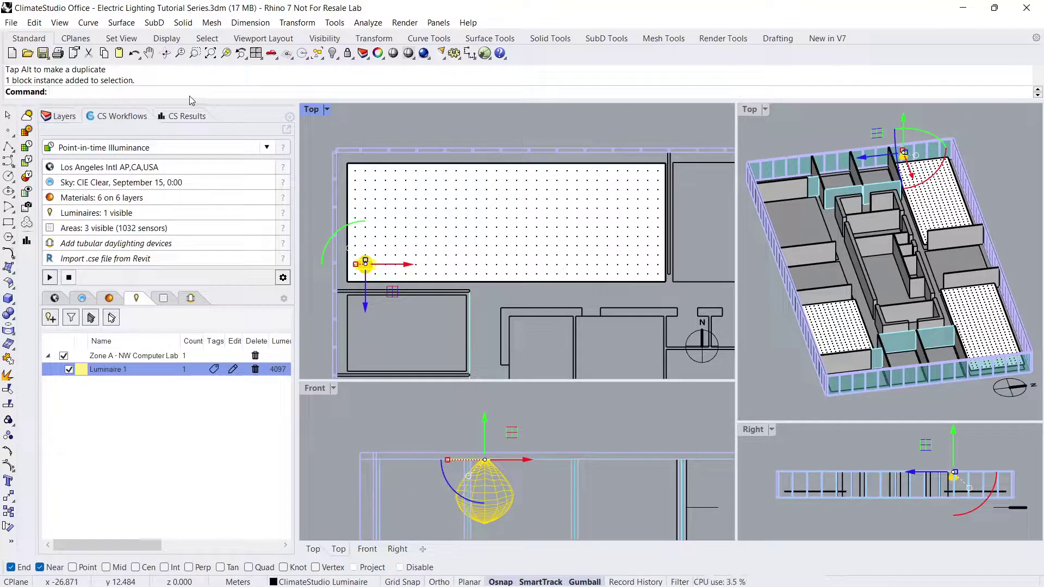
# Array the Zone A luminaire 6 x 3 x 1 across the NW Computer Lab, picking the spacing corners
pyautogui.write('Array')
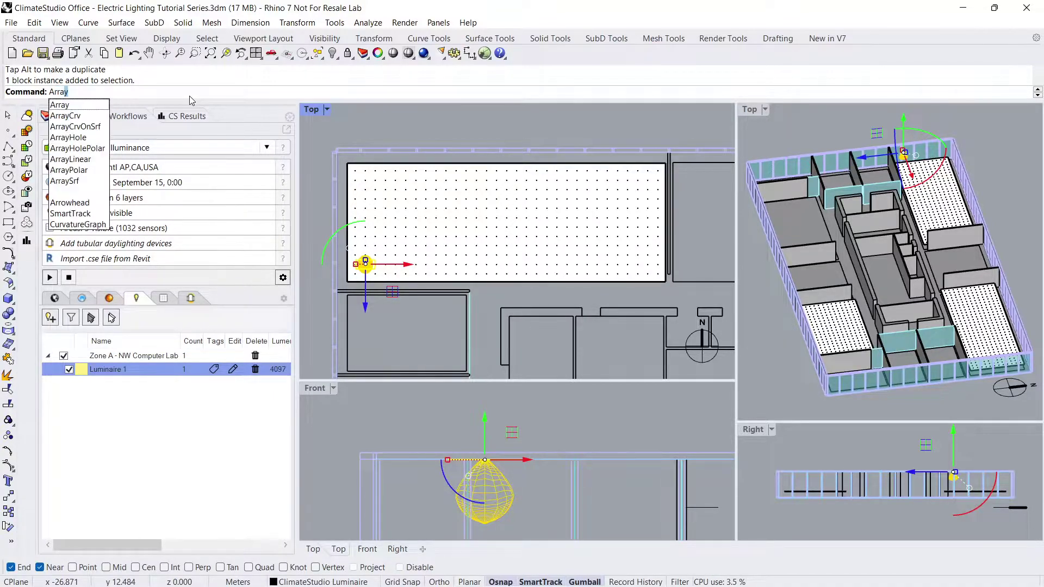
pyautogui.press('Return')
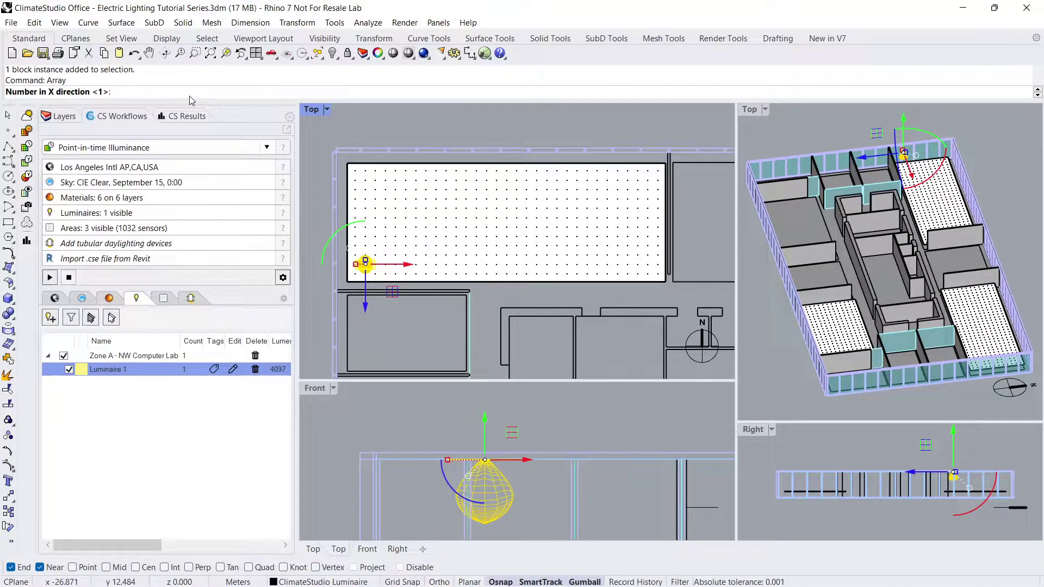
pyautogui.write('6')
pyautogui.press('Return')
pyautogui.write('3')
pyautogui.press('Return')
pyautogui.write('1')
pyautogui.press('Return')
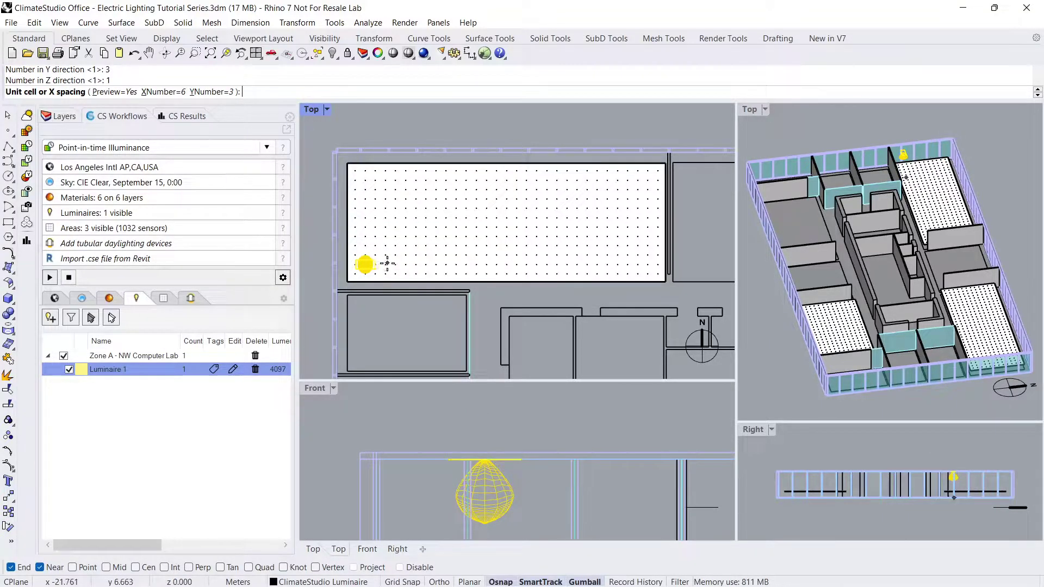
pyautogui.click(391, 265)
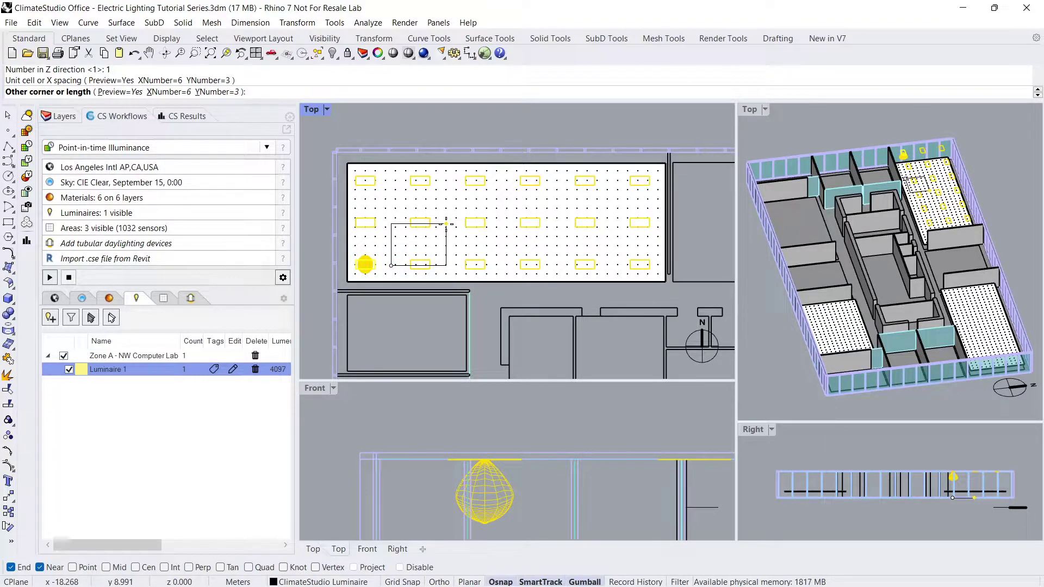
pyautogui.click(446, 223)
pyautogui.press('Return')
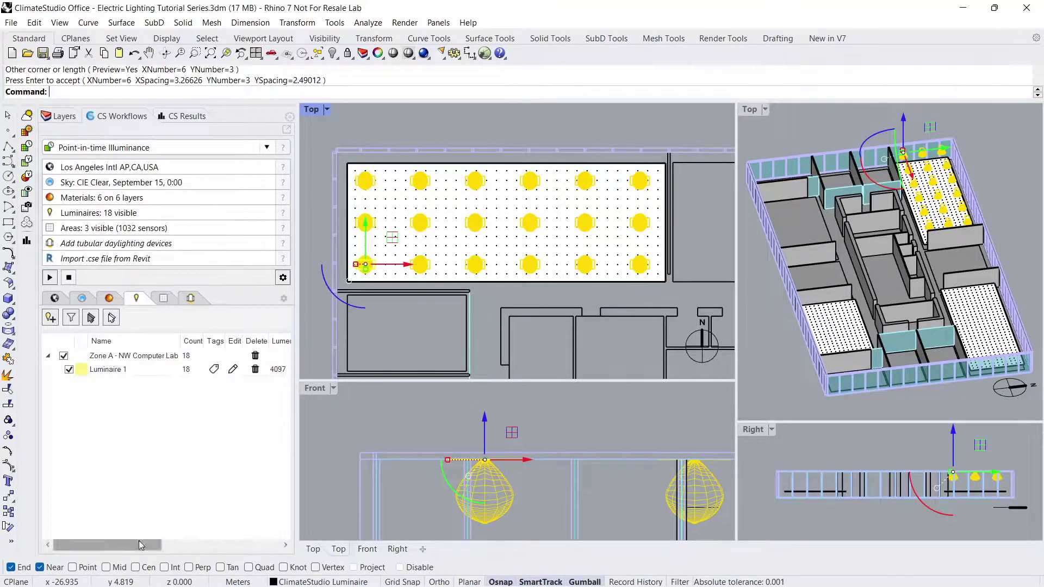
# Scroll through the luminaire table columns and reopen Add Luminaire to Document
pyautogui.moveTo(142, 544); pyautogui.dragTo(196, 545)
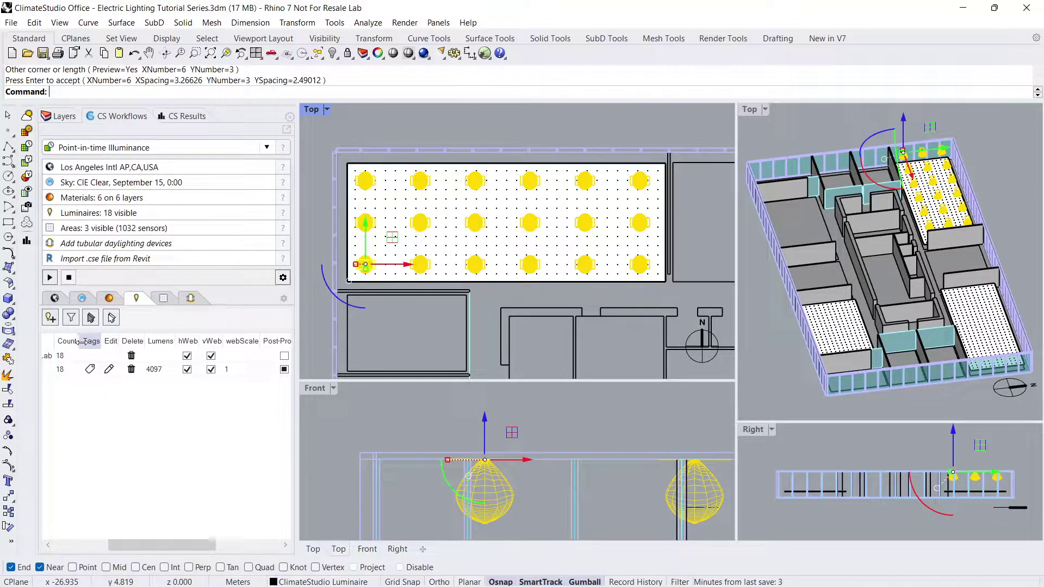
pyautogui.moveTo(170, 545)
pyautogui.mouseDown()
pyautogui.moveTo(235, 546)
pyautogui.moveTo(158, 546)
pyautogui.mouseUp()
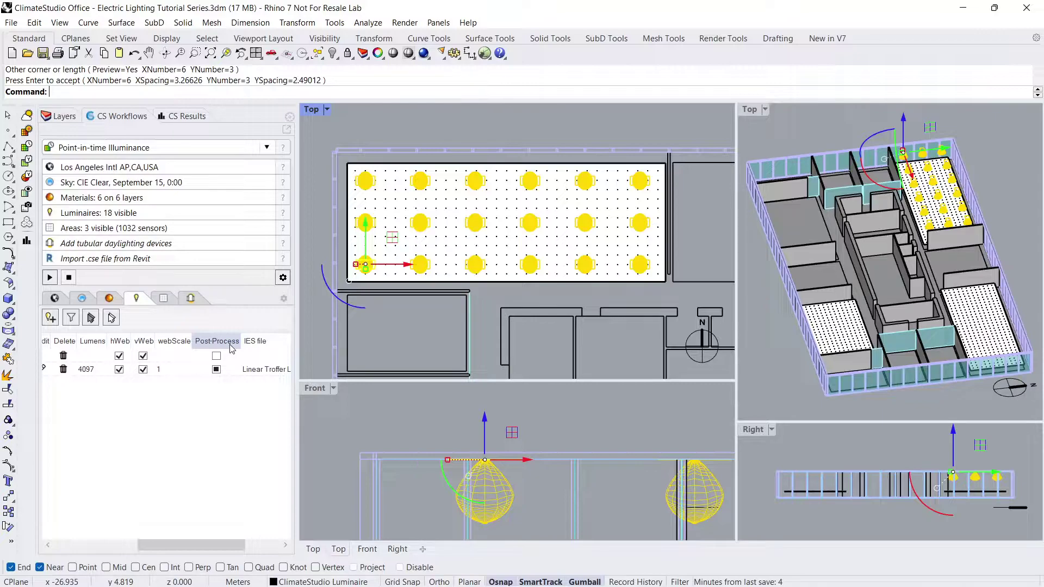
pyautogui.click(50, 318)
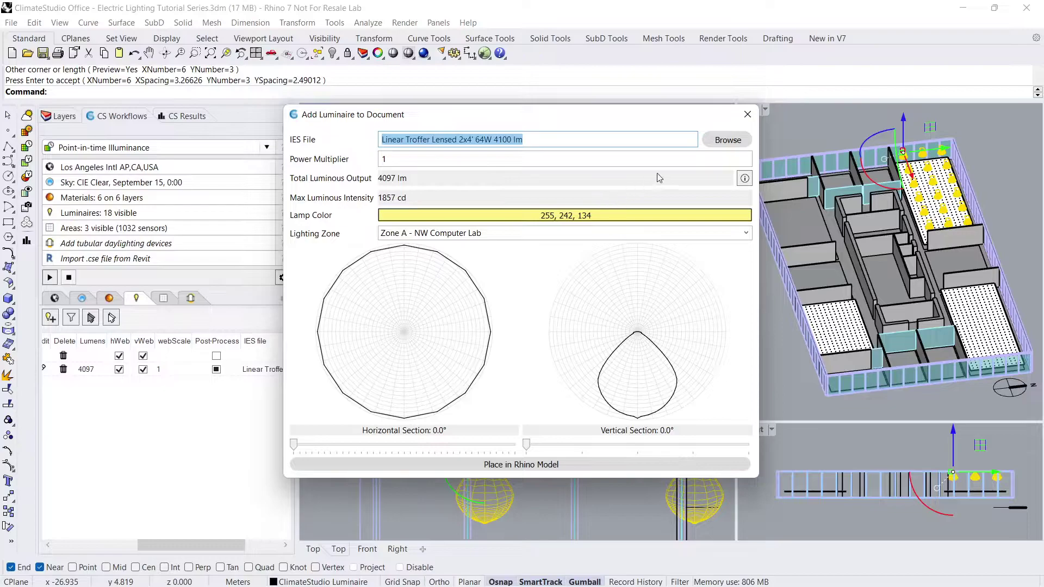
# Load the Linear Troffer Parabolic 2x4' 64W 3980 lm IES file and rename the zone 'Zone B - NE Office'
pyautogui.click(728, 140)
pyautogui.scroll(-5, 558, 392)
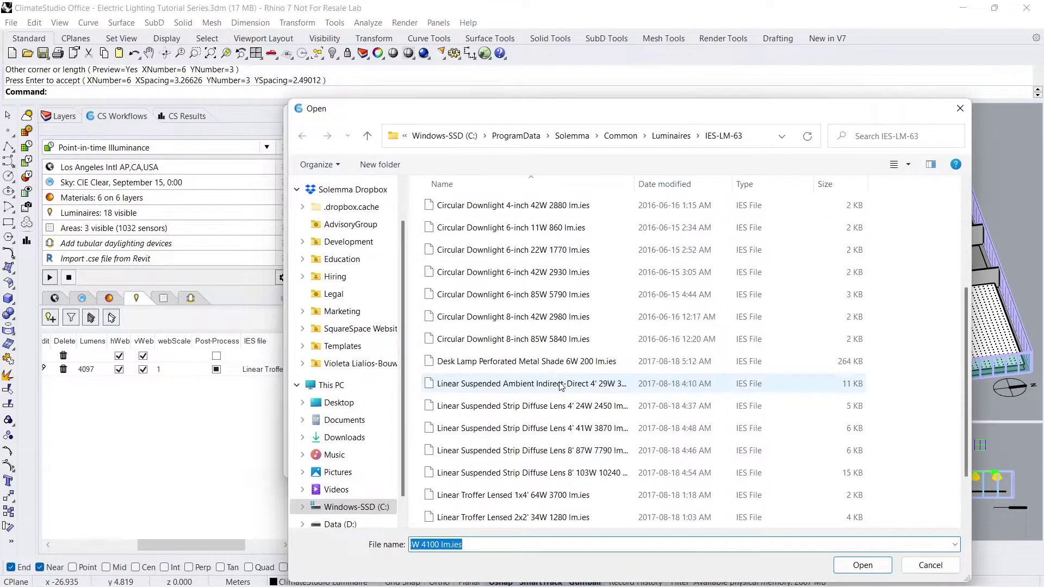
pyautogui.click(690, 521)
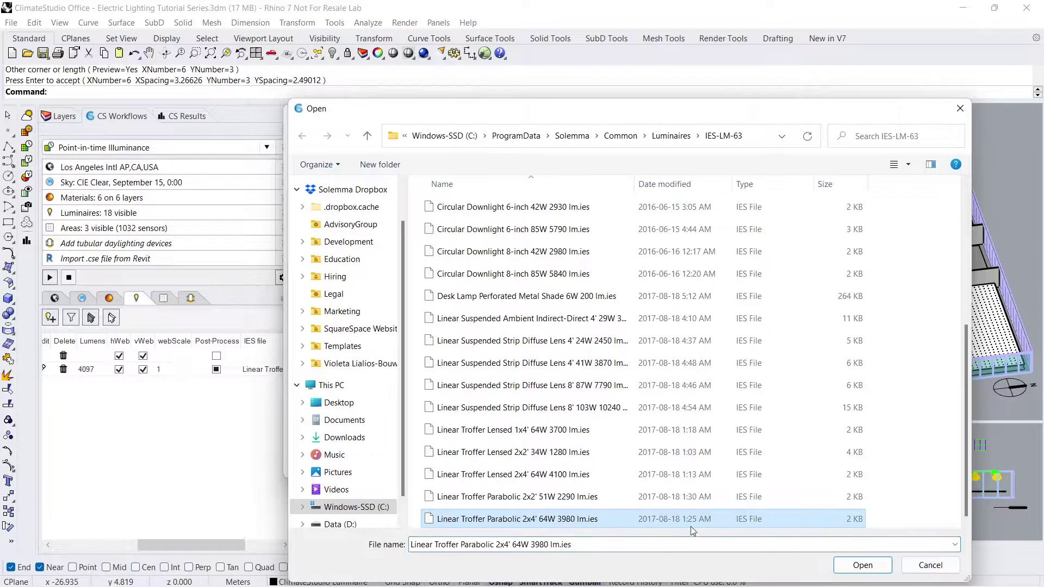
pyautogui.click(861, 565)
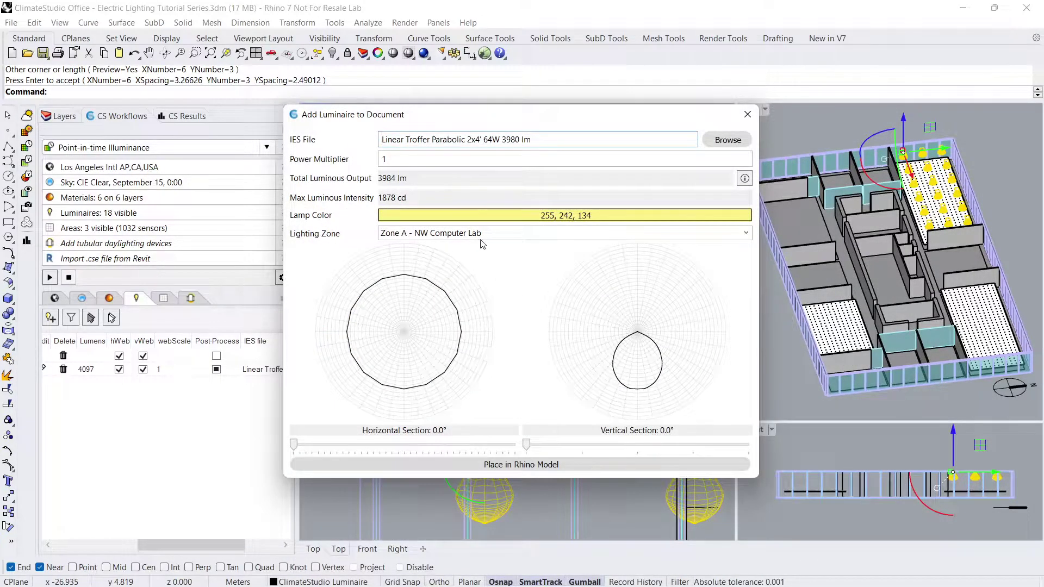
pyautogui.moveTo(482, 233); pyautogui.dragTo(410, 235)
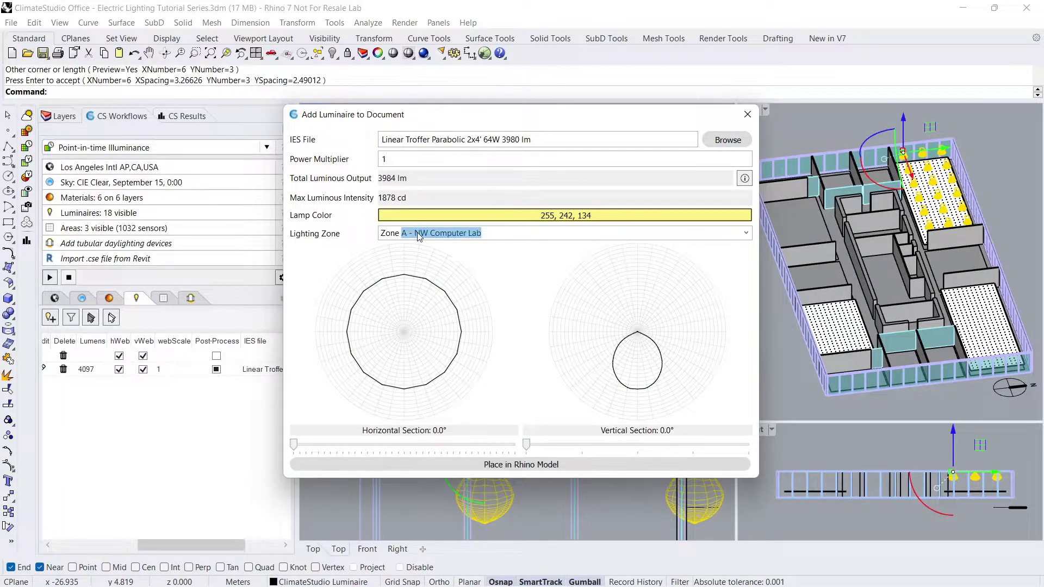
pyautogui.write('B')
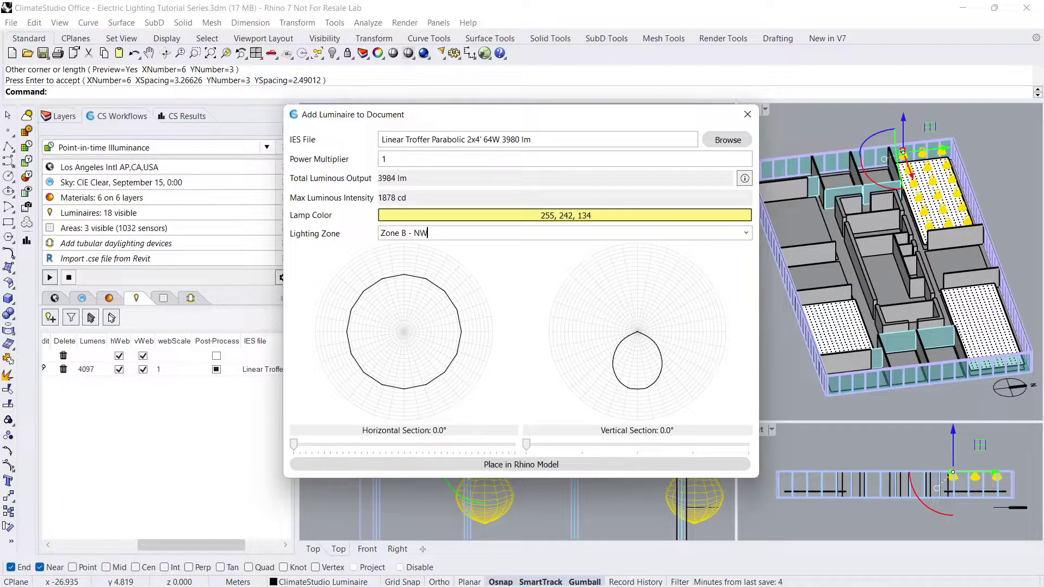
pyautogui.write(' - NE Office')
# Place the Zone B luminaire in the NE Office and raise it to ceiling height
pyautogui.click(566, 464)
pyautogui.scroll(5, 446, 281)
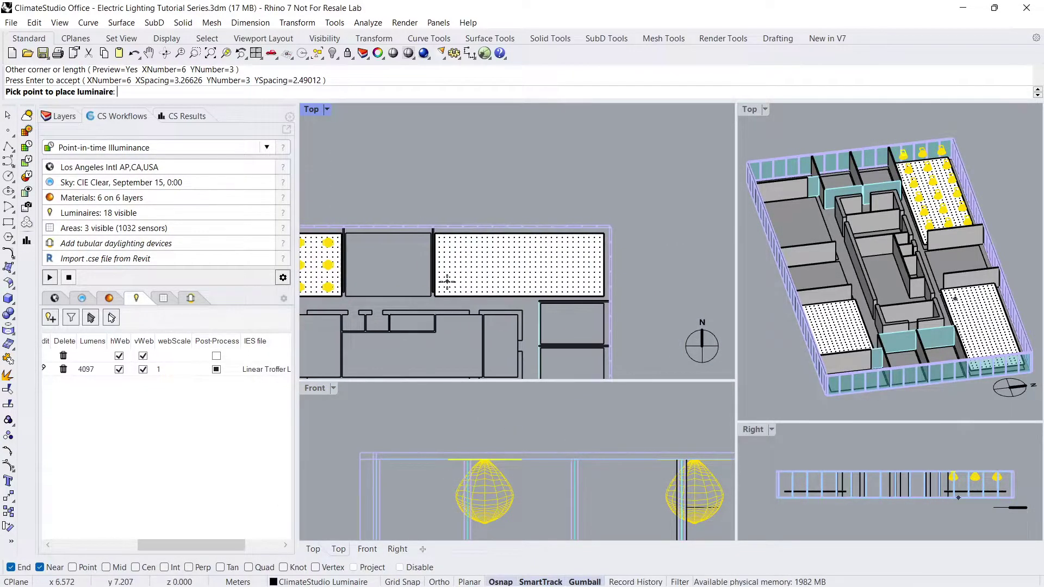
pyautogui.scroll(2, 447, 281)
pyautogui.click(447, 293)
pyautogui.scroll(-3, 526, 489)
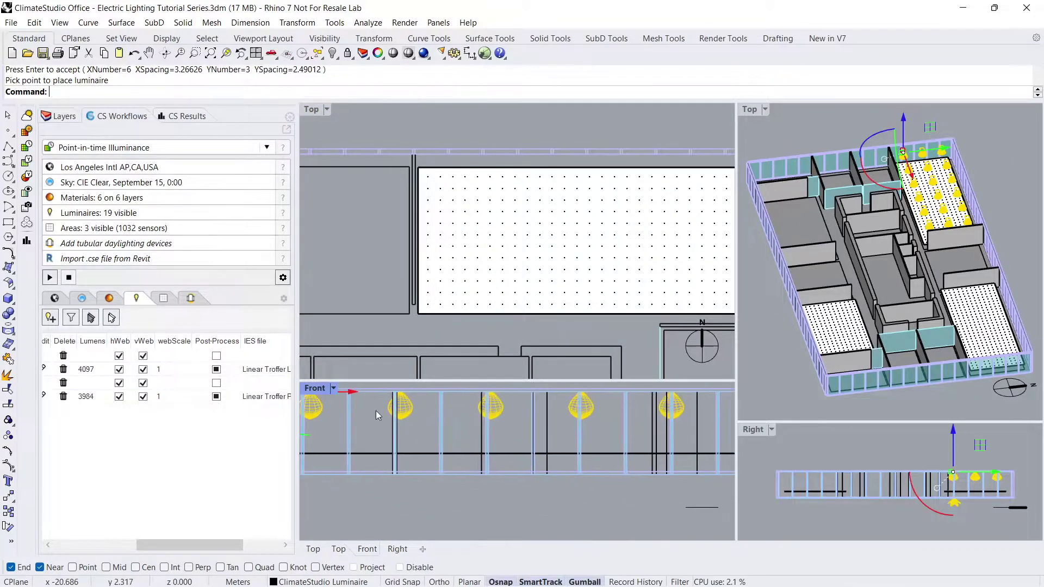
pyautogui.click(479, 494)
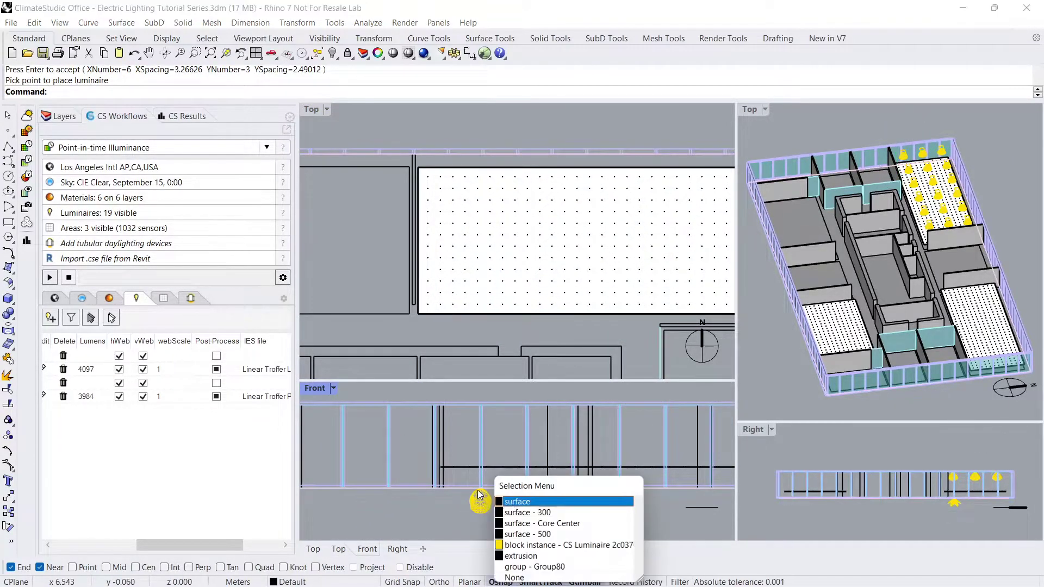
pyautogui.click(538, 545)
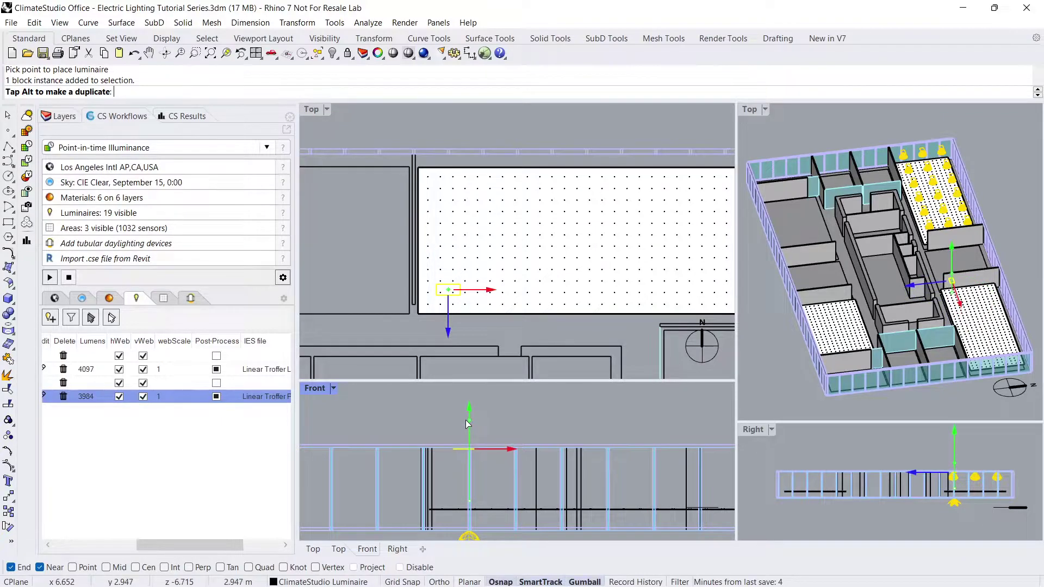
pyautogui.moveTo(465, 420); pyautogui.dragTo(466, 440)
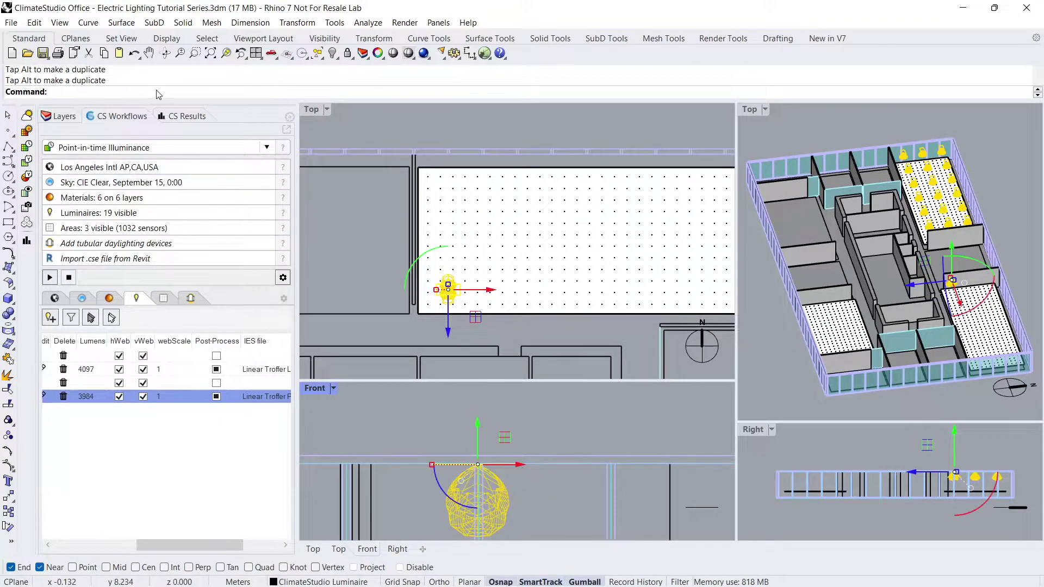
# Array it 6 by 3 across the NE Office, bringing the total to 36 luminaires
pyautogui.press('Return')
pyautogui.press('Return')
pyautogui.press('Return')
pyautogui.press('Return')
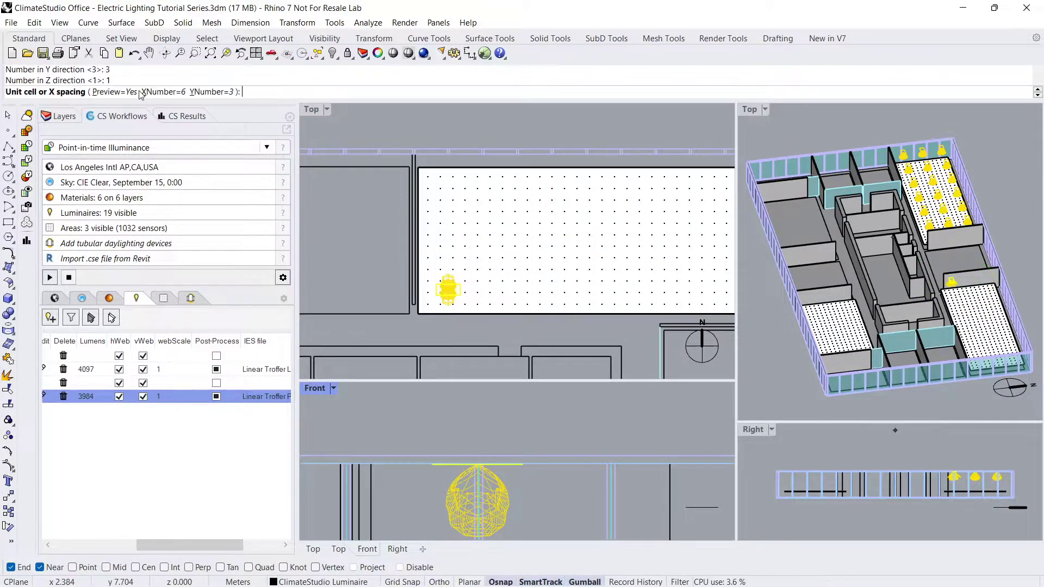
pyautogui.click(479, 292)
pyautogui.moveTo(571, 275); pyautogui.dragTo(452, 284, button='right')
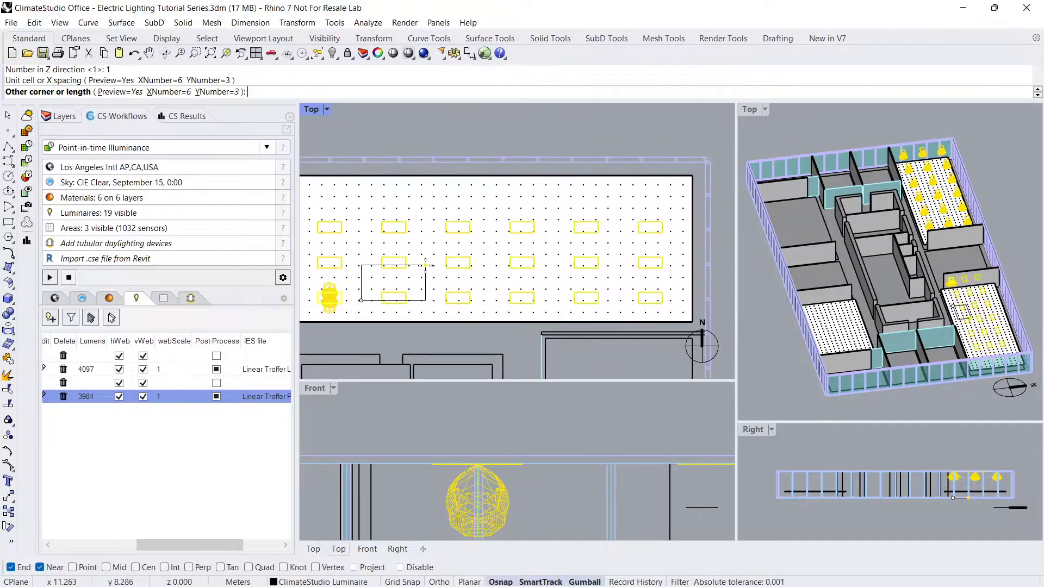
pyautogui.click(427, 252)
pyautogui.press('Return')
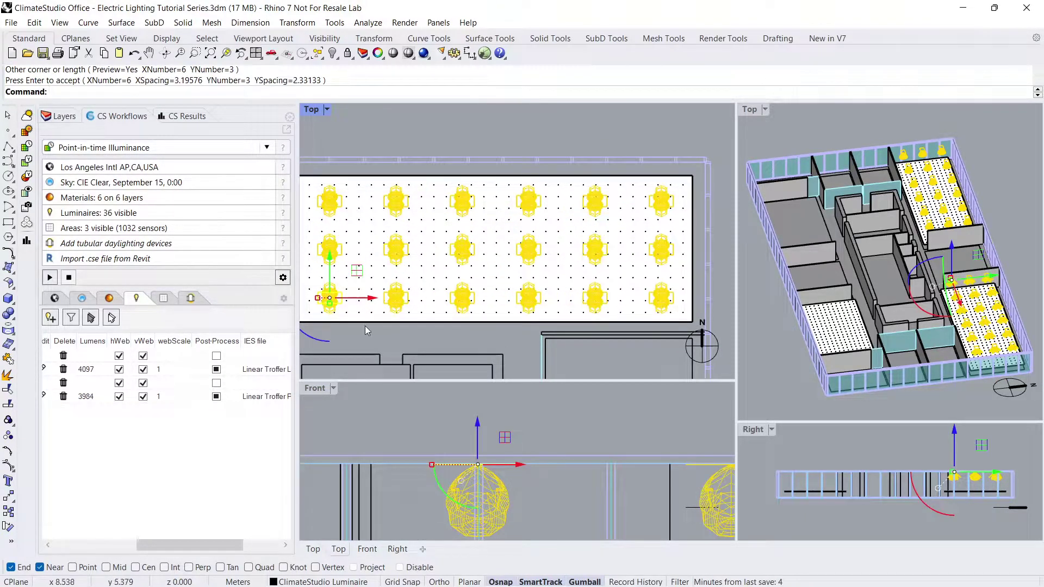
pyautogui.moveTo(159, 544); pyautogui.dragTo(75, 544)
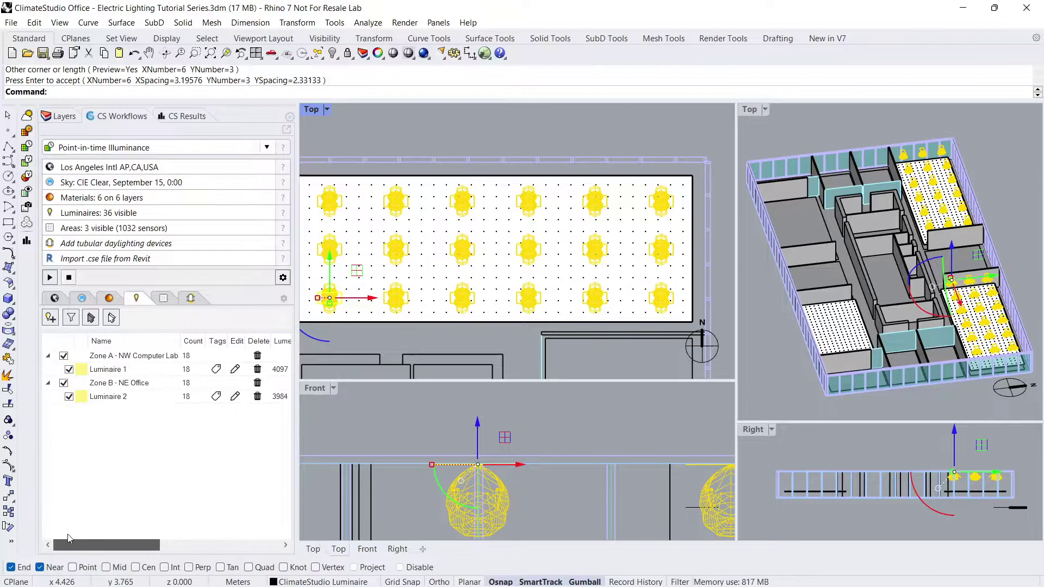
# Add a luminaire with the Linear Suspended Strip Diffuse Lens 4' 41W 3870 lm file, zone 'Zone C - SE Kitche'
pyautogui.click(50, 318)
pyautogui.click(727, 140)
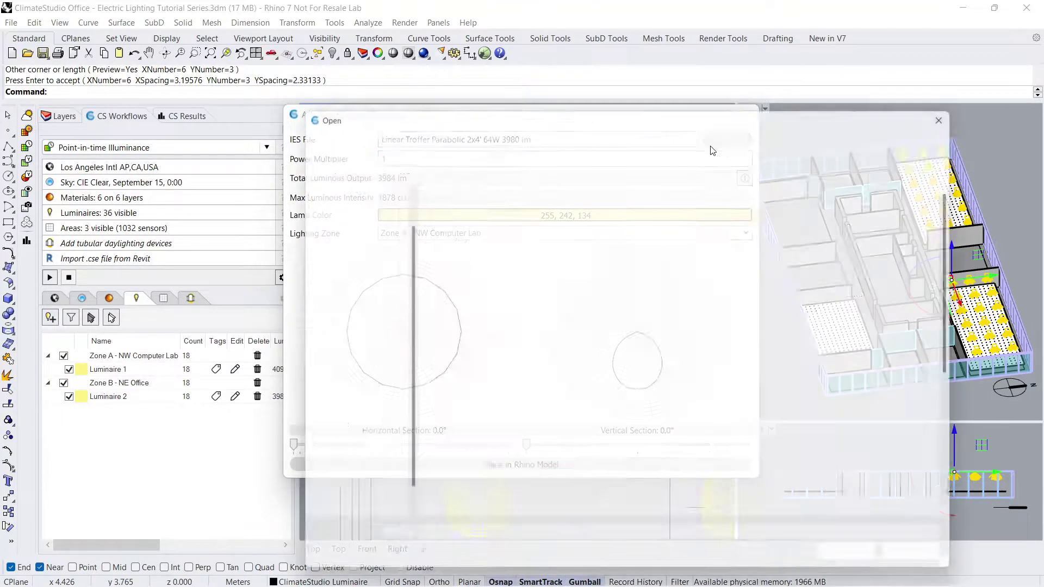
pyautogui.scroll(-4, 549, 326)
pyautogui.scroll(4, 514, 384)
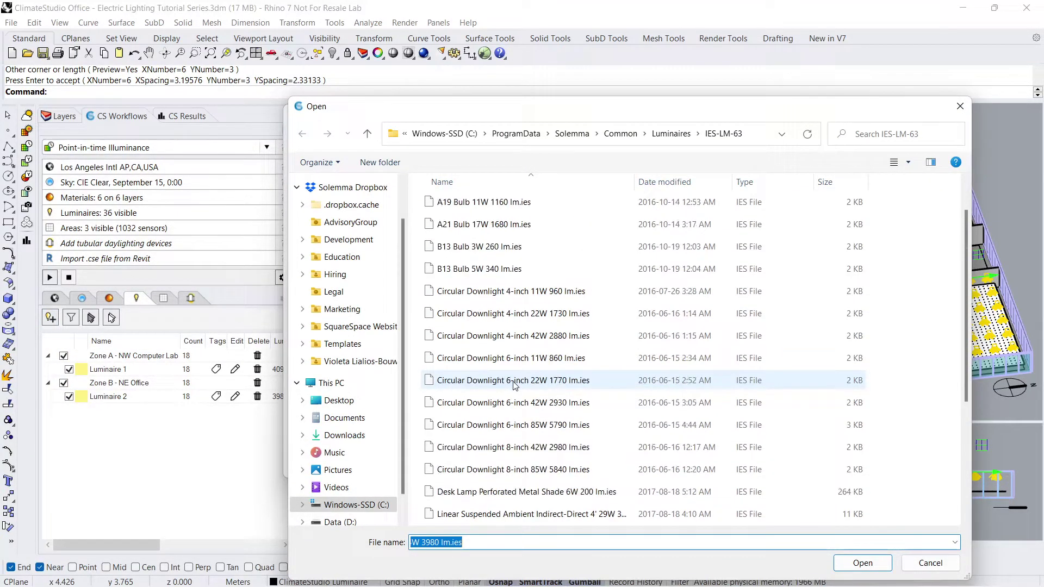
pyautogui.scroll(-4, 540, 265)
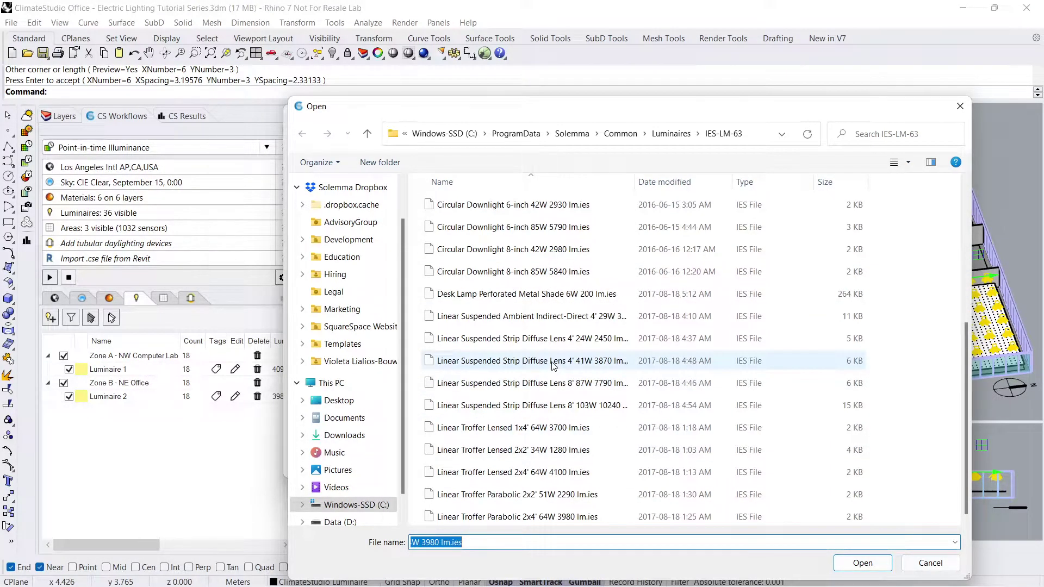
pyautogui.click(553, 361)
pyautogui.click(862, 563)
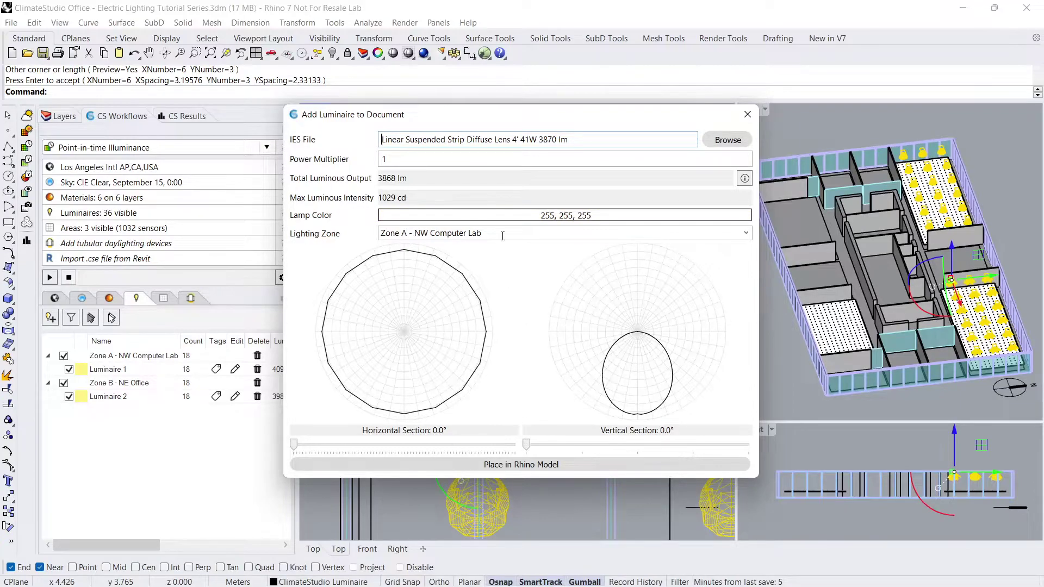
pyautogui.moveTo(486, 233); pyautogui.dragTo(401, 234)
pyautogui.write('C')
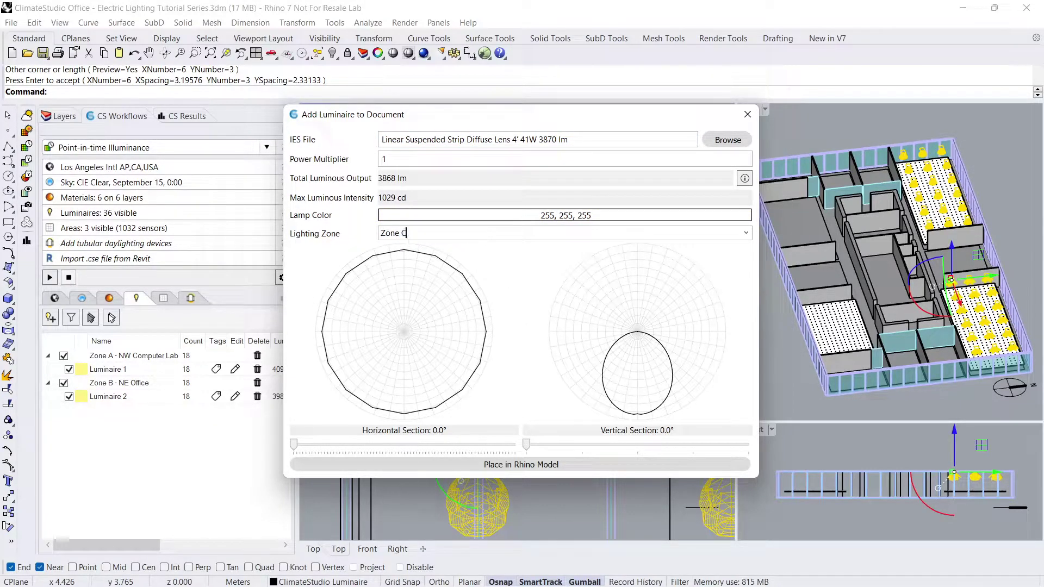
pyautogui.write(' - SE Kitchen')
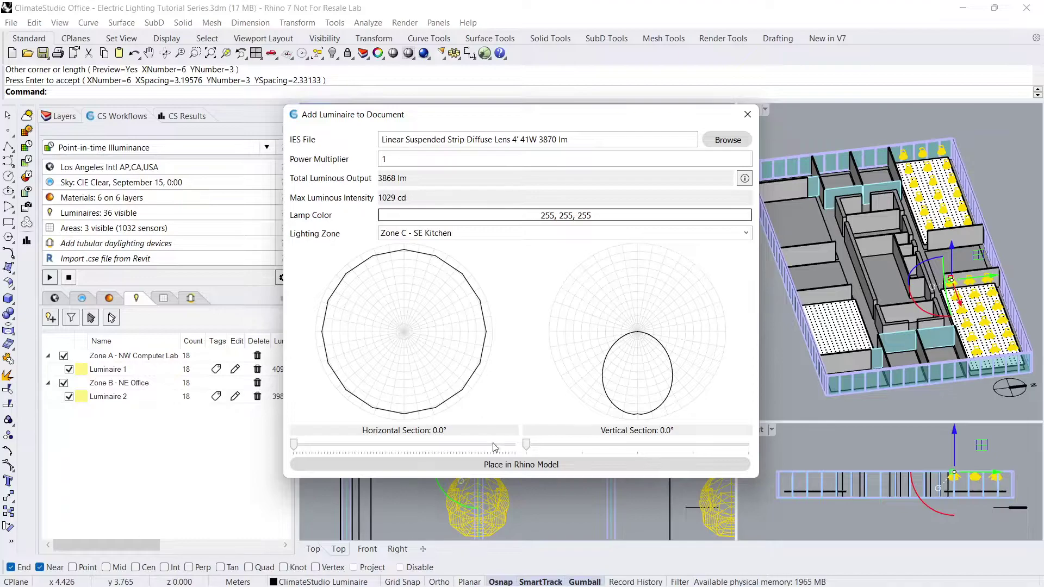
# Place Zone C's Luminaire 3 in the SE Kitchen and lift it toward the ceiling
pyautogui.click(515, 465)
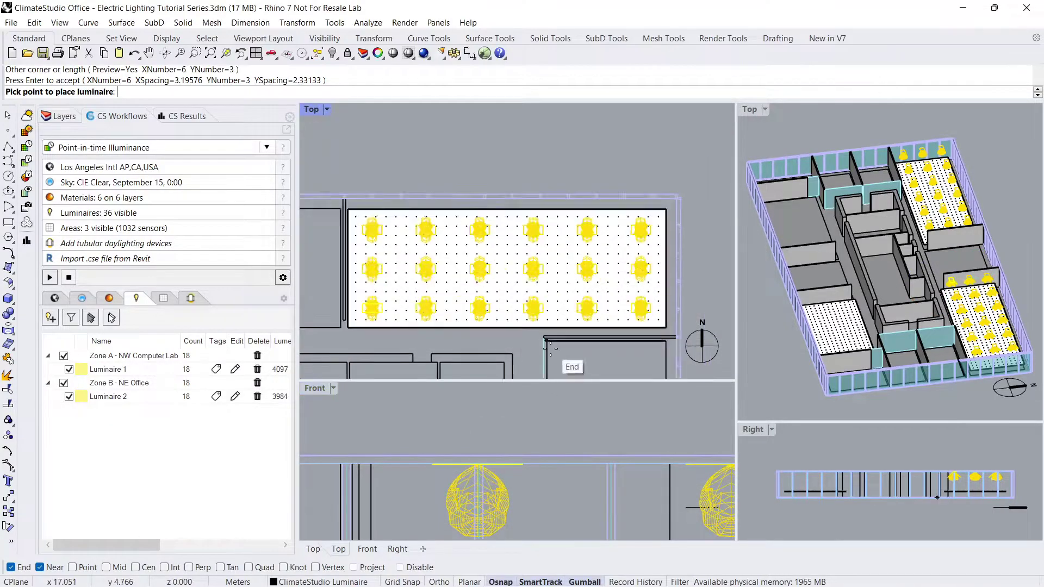
pyautogui.scroll(4, 432, 299)
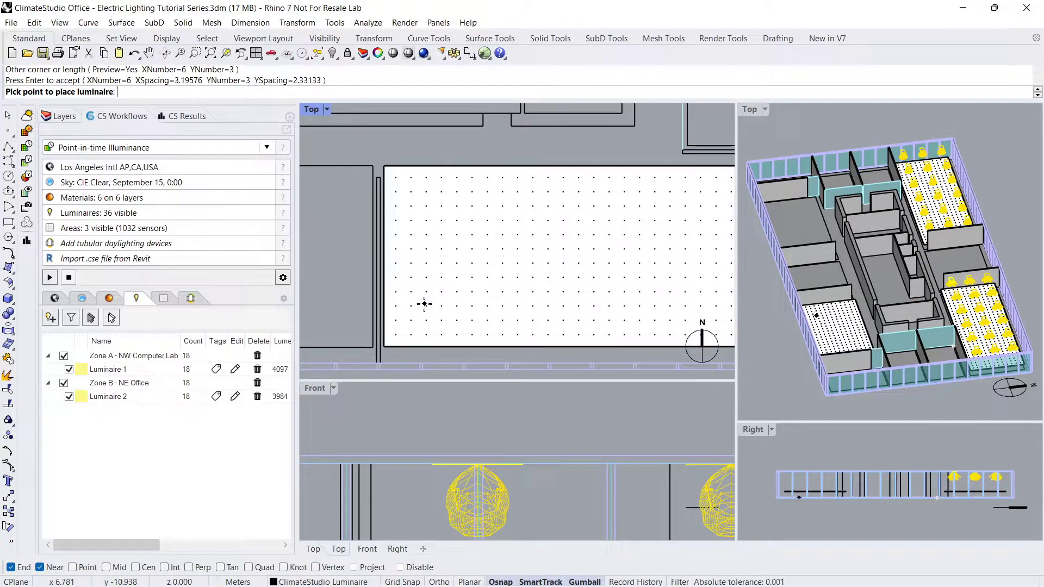
pyautogui.click(425, 306)
pyautogui.scroll(-2, 510, 432)
pyautogui.click(430, 459)
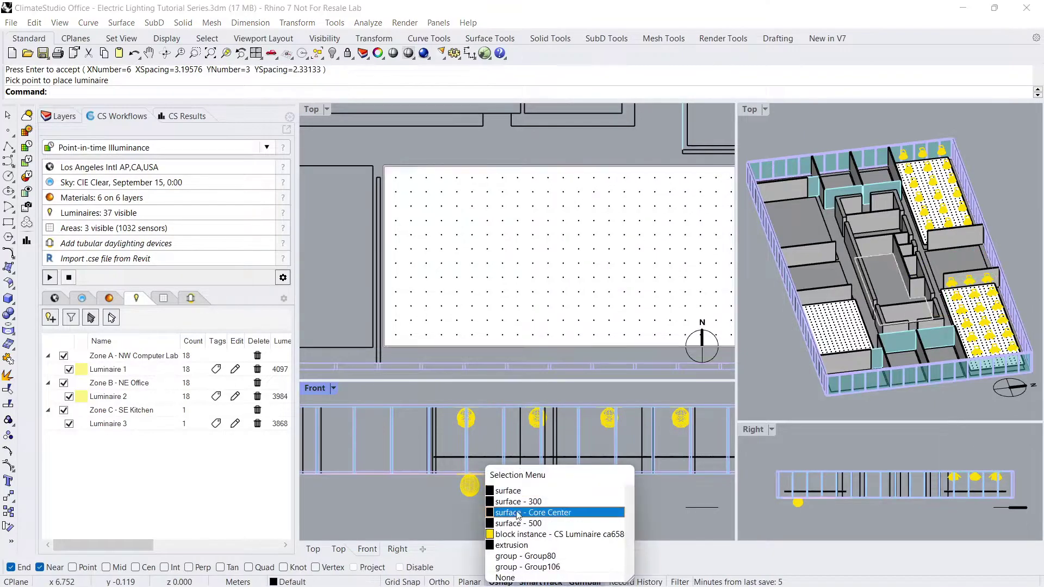
pyautogui.click(489, 526)
pyautogui.moveTo(455, 485); pyautogui.dragTo(451, 437)
pyautogui.scroll(3, 452, 443)
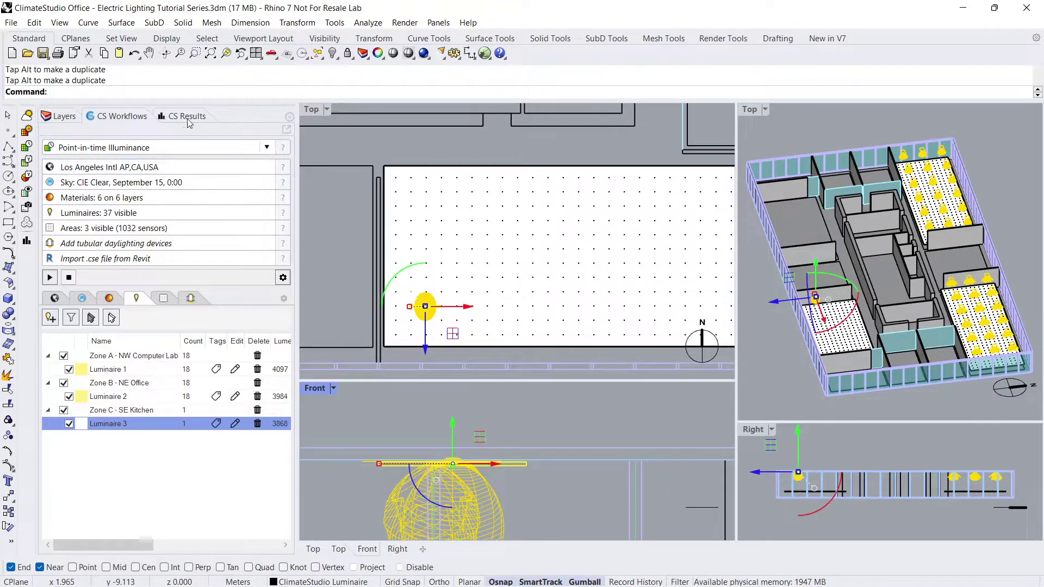
# Array the kitchen luminaire into a 6 × 3 grid of 18 between two corners
pyautogui.write('Array')
pyautogui.press('Return')
pyautogui.press('Return')
pyautogui.press('Return')
pyautogui.press('Return')
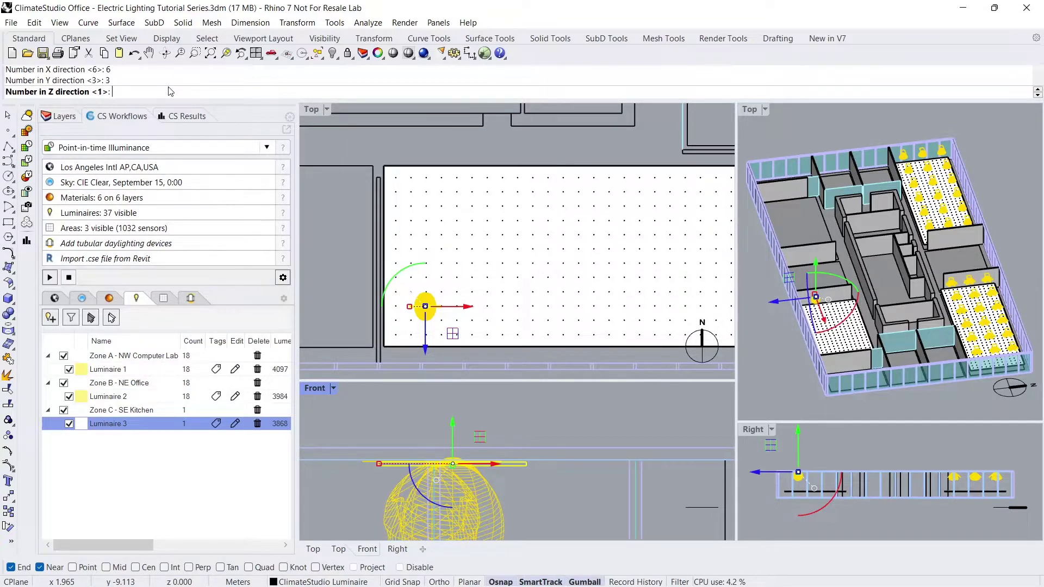
pyautogui.click(459, 308)
pyautogui.scroll(-3, 460, 306)
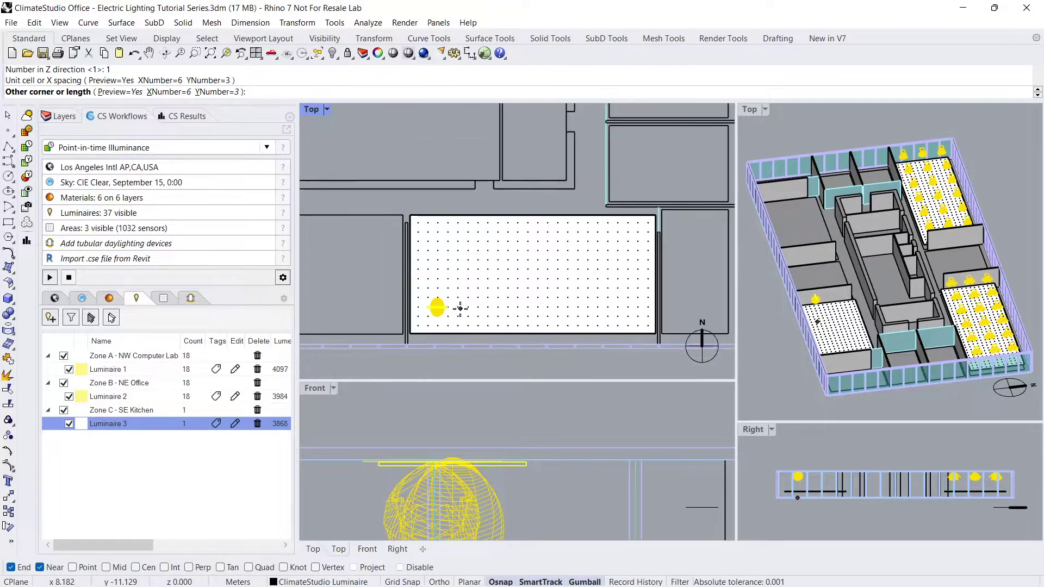
pyautogui.click(492, 283)
pyautogui.press('Return')
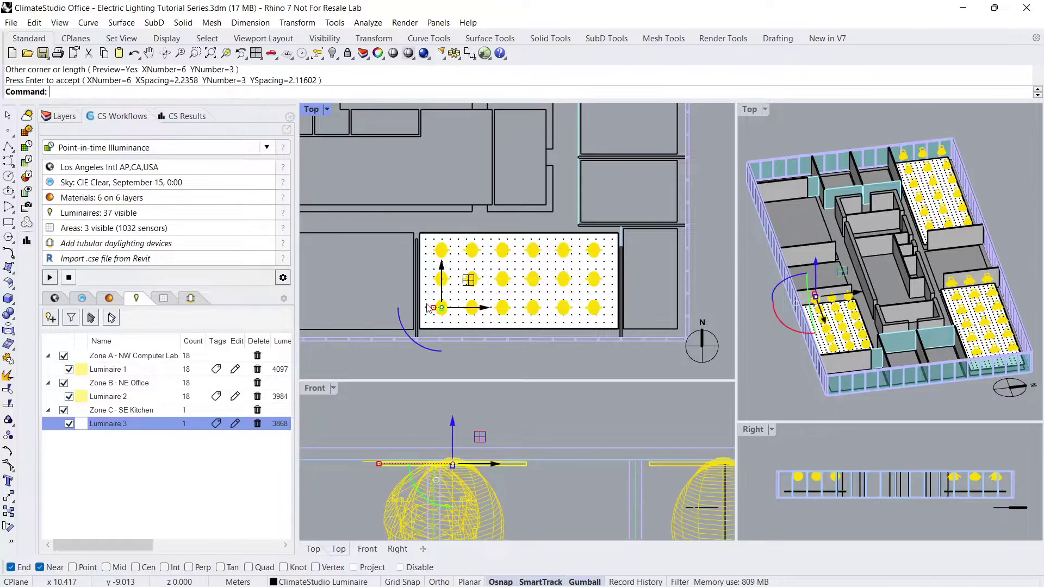
# Check the new array in the front and plan views, then go to the Perspective viewport's menu
pyautogui.click(506, 409)
pyautogui.scroll(-3, 509, 403)
pyautogui.click(528, 277)
pyautogui.scroll(-4, 528, 277)
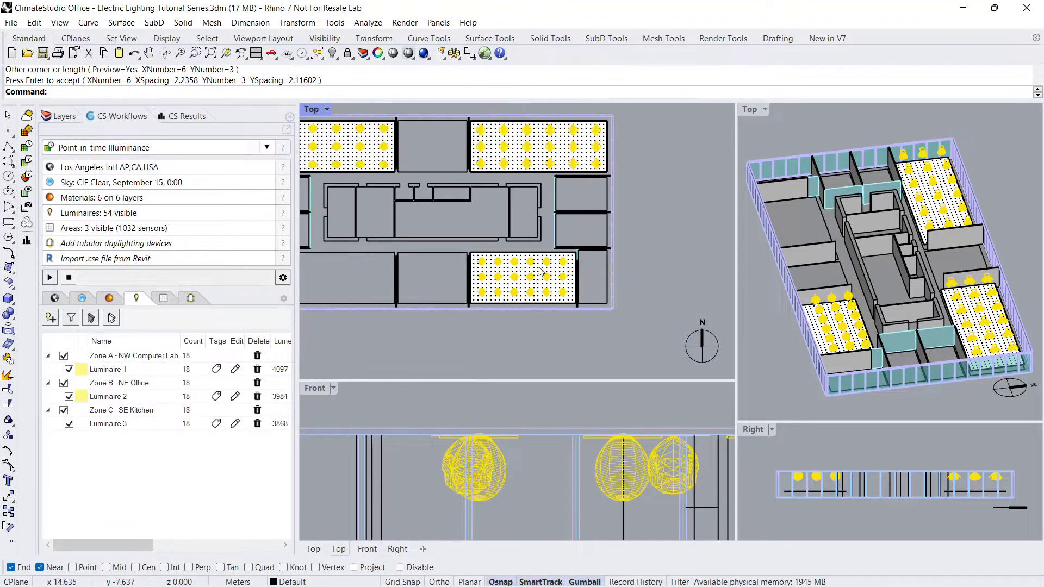
pyautogui.click(764, 109)
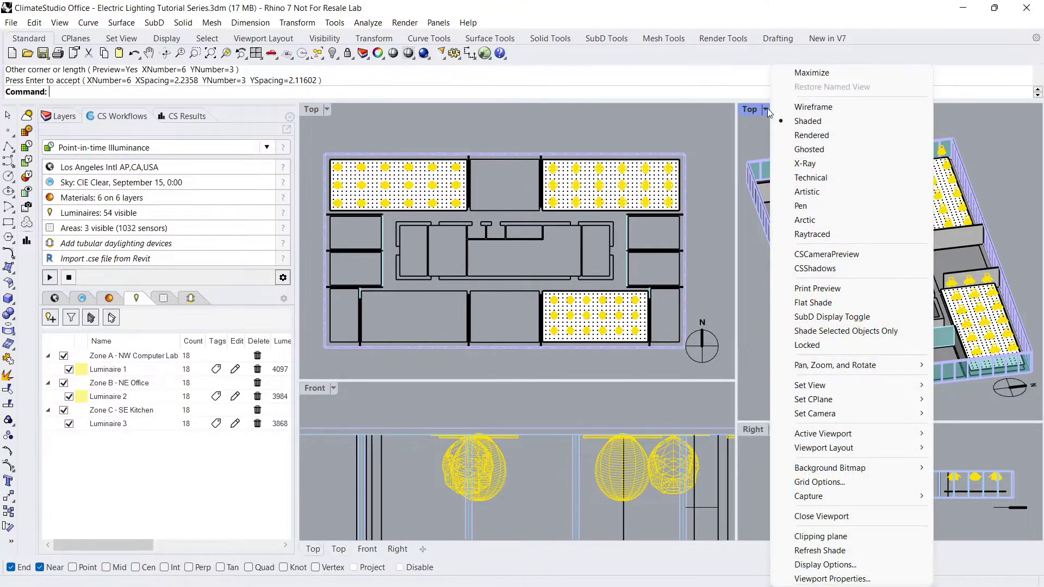
# Maximize Perspective, run the illuminance simulation, and set the false-colour legend maximum to 700 lux
pyautogui.click(811, 73)
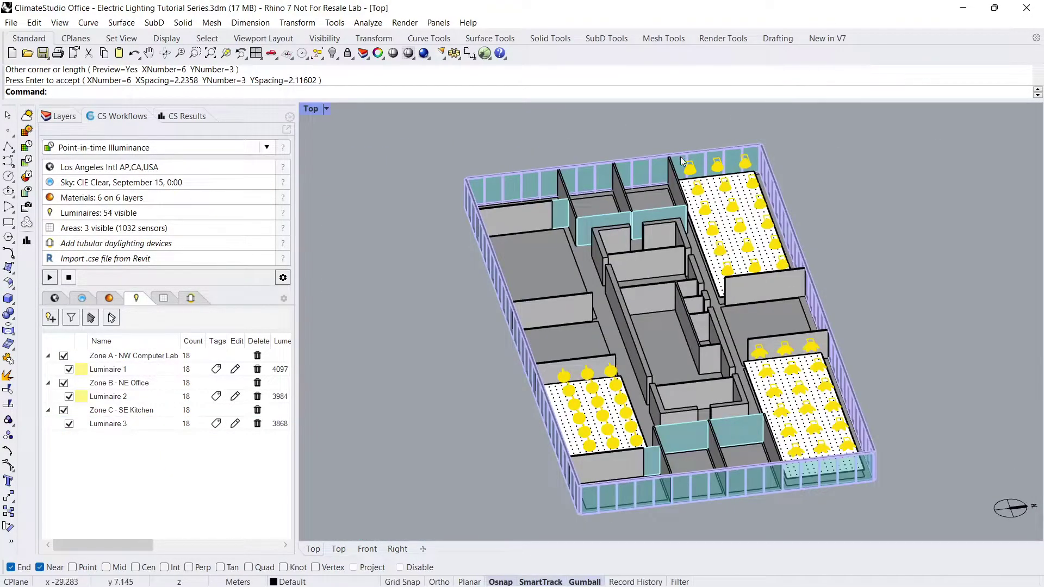
pyautogui.click(55, 277)
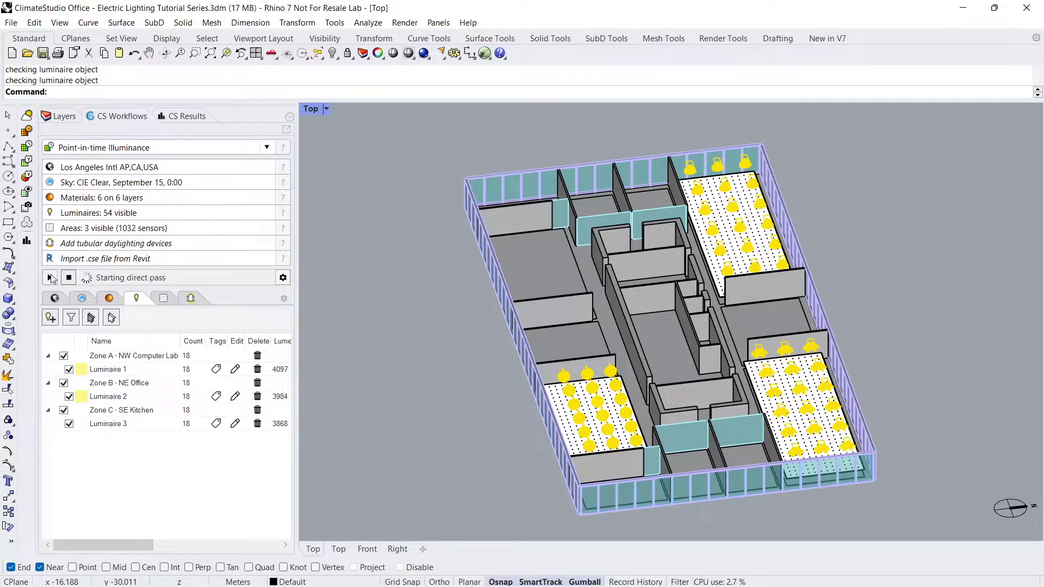
pyautogui.moveTo(426, 431); pyautogui.dragTo(381, 454, button='right')
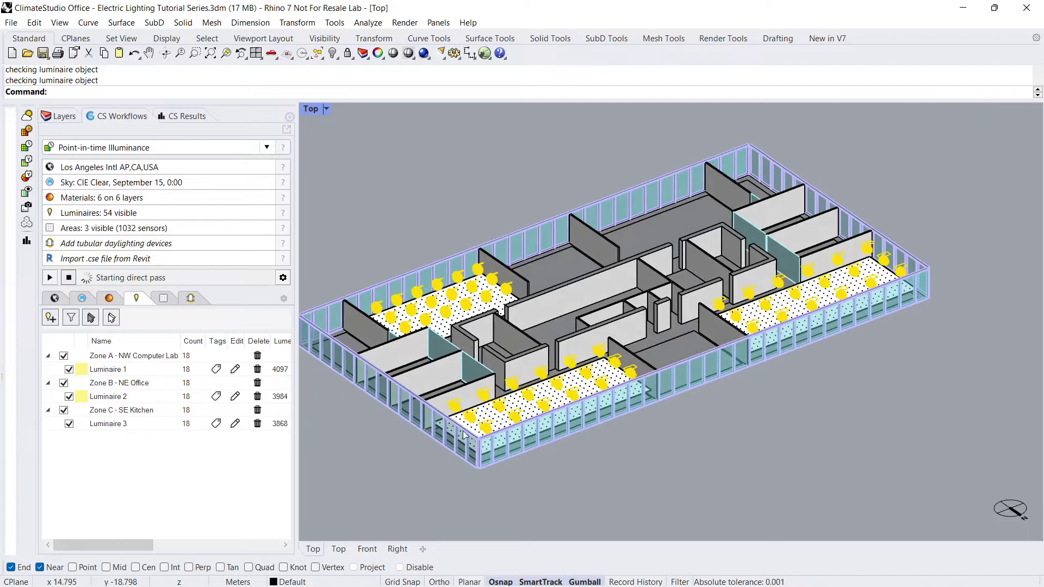
pyautogui.moveTo(796, 420); pyautogui.dragTo(821, 414, button='right')
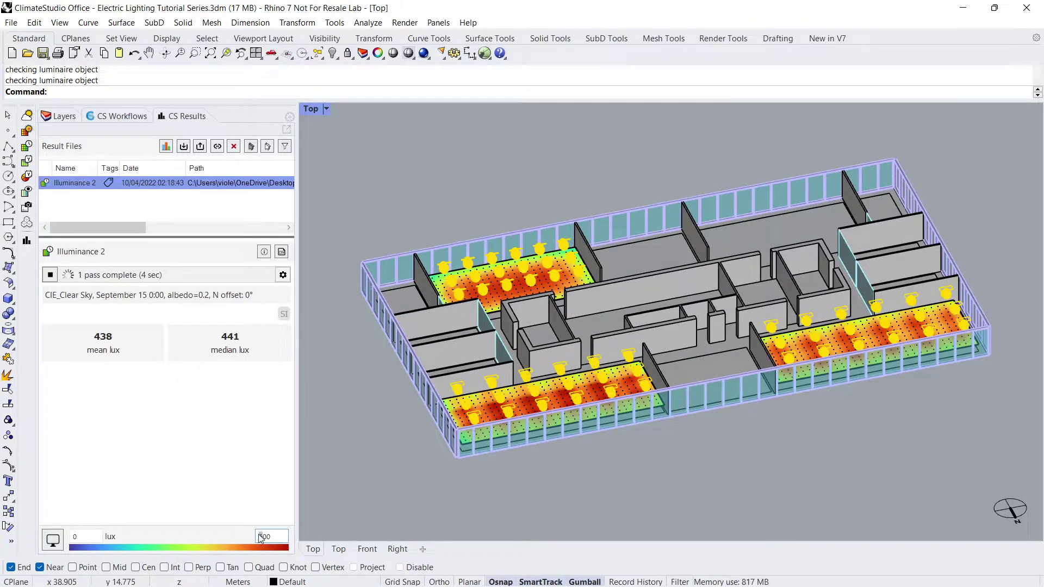
pyautogui.press('Tab')
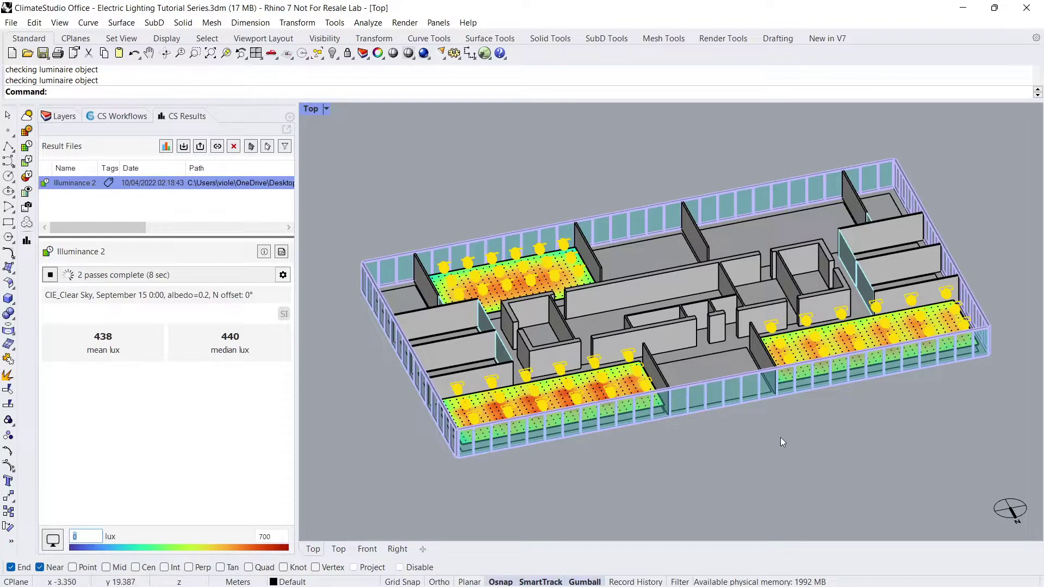
pyautogui.moveTo(780, 441); pyautogui.dragTo(737, 475, button='right')
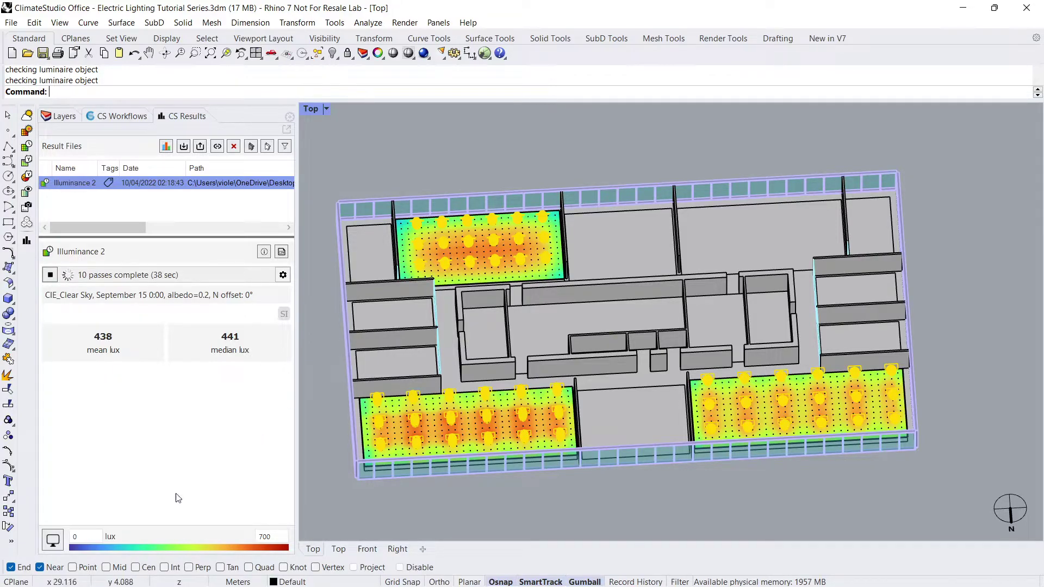
# Enable Show Values to label every sensor with lux, zoom to inspect, and open Export Data
pyautogui.click(45, 537)
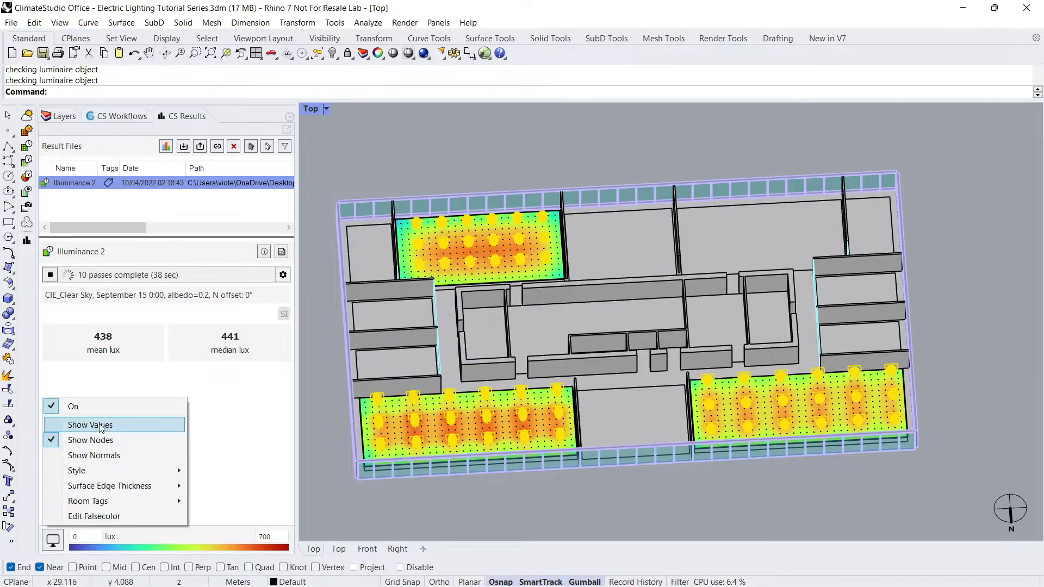
pyautogui.click(369, 431)
pyautogui.scroll(10, 369, 430)
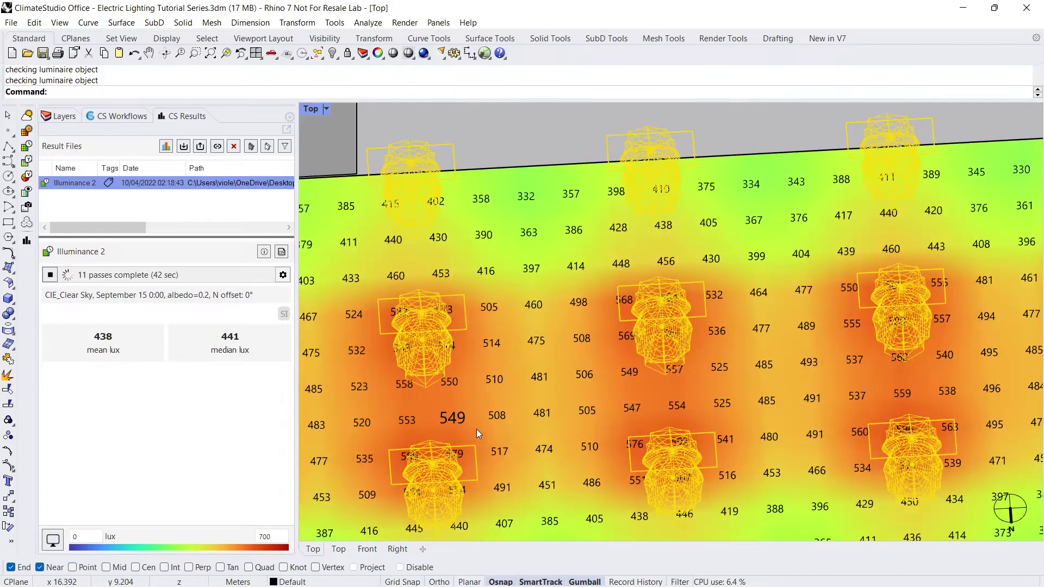
pyautogui.scroll(-2, 599, 426)
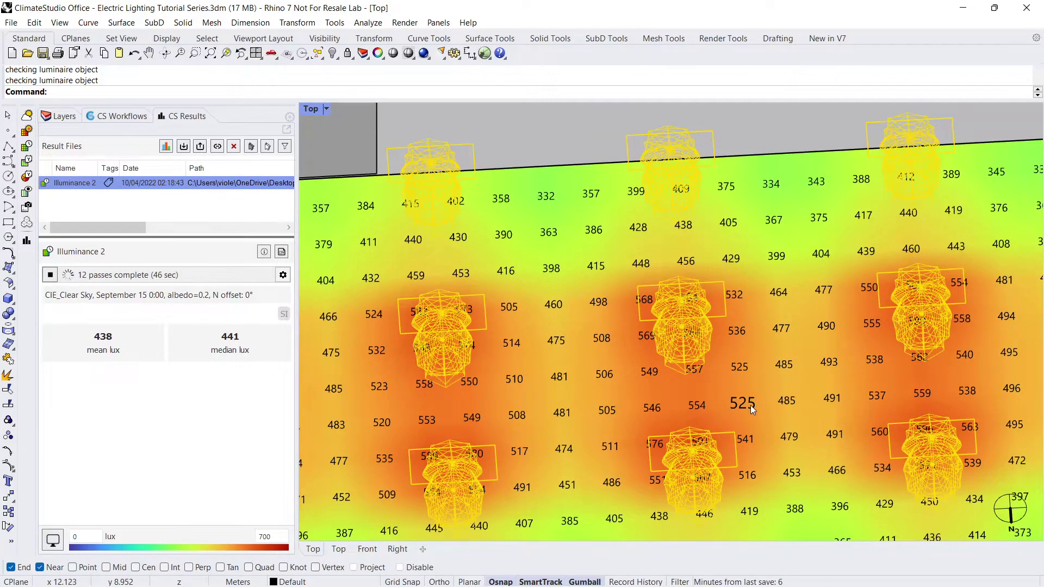
pyautogui.scroll(-1, 750, 405)
pyautogui.scroll(-3, 750, 405)
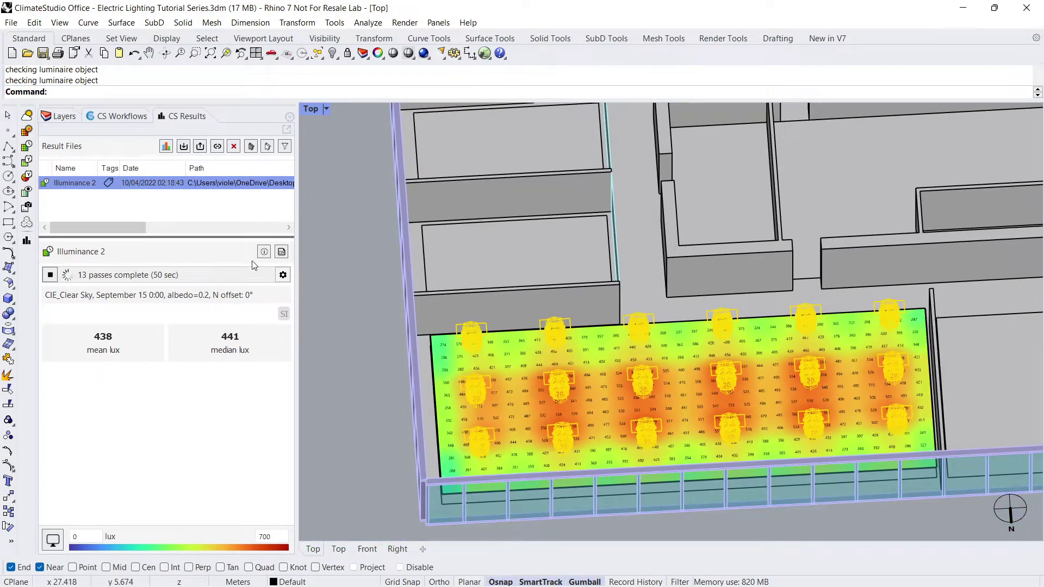
pyautogui.click(281, 252)
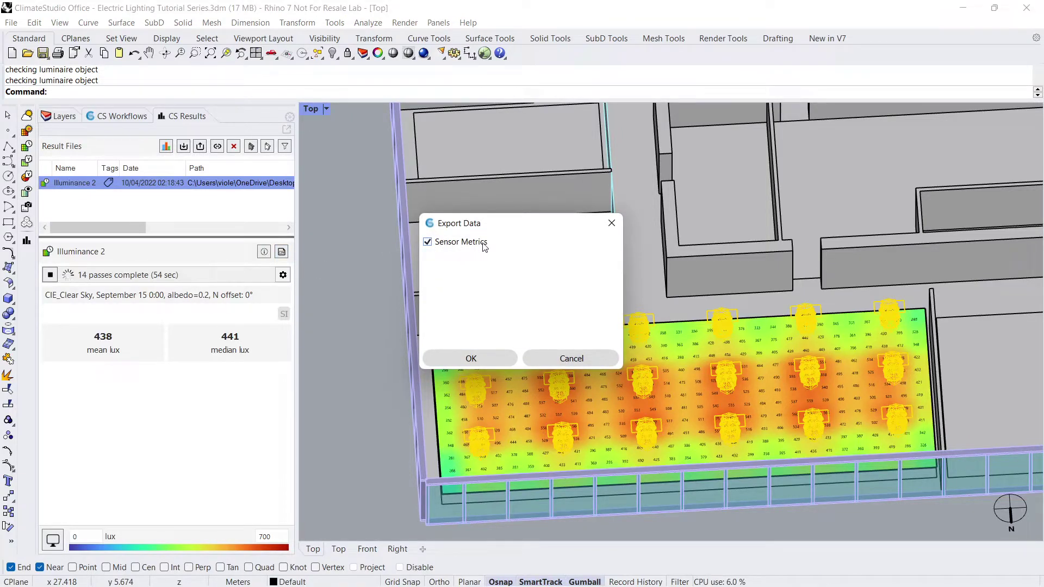
# Dismiss Export Data and frame a centred, flat top-down plan of all three lit zones
pyautogui.click(610, 223)
pyautogui.scroll(-5, 732, 283)
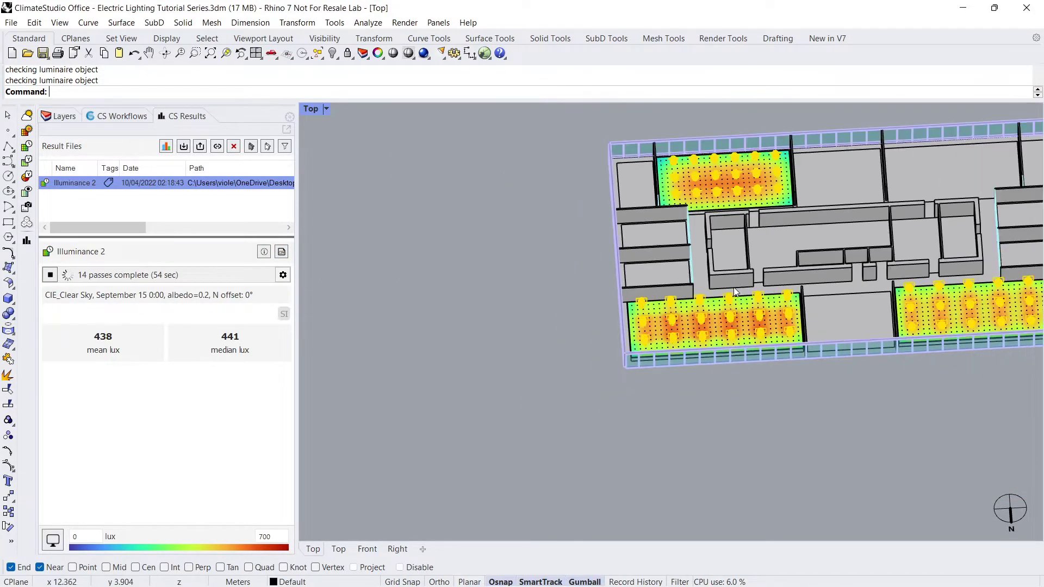
pyautogui.moveTo(850, 236); pyautogui.dragTo(619, 299, button='right')
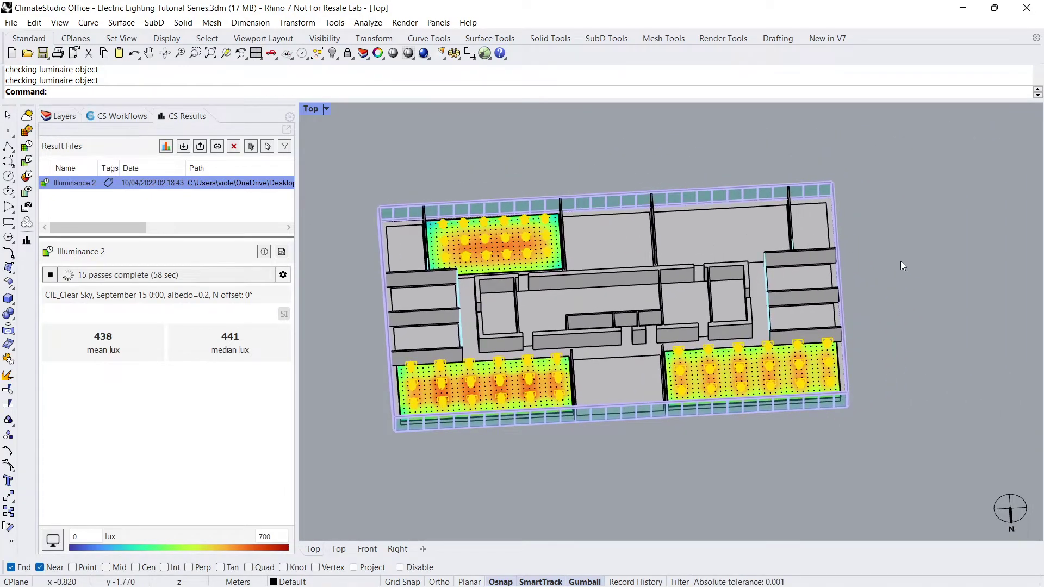
pyautogui.moveTo(900, 261); pyautogui.dragTo(891, 304, button='right')
pyautogui.scroll(5, 560, 302)
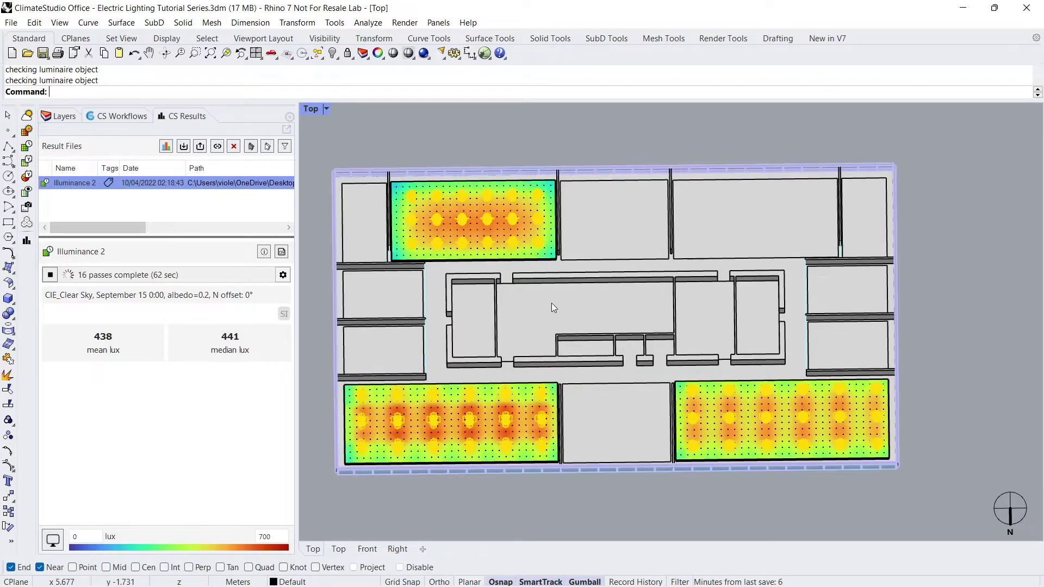
pyautogui.moveTo(561, 303); pyautogui.dragTo(599, 306, button='right')
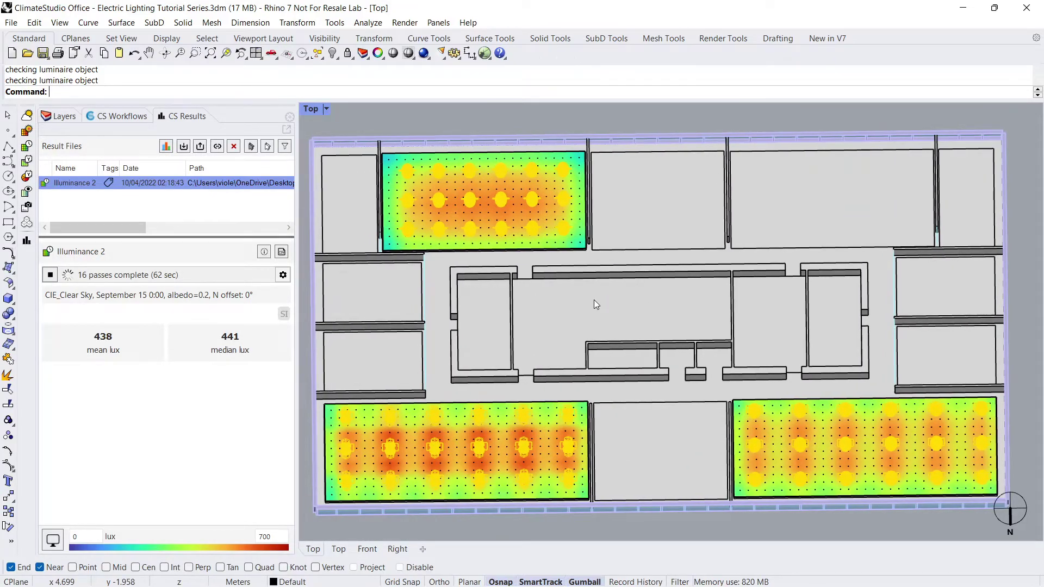